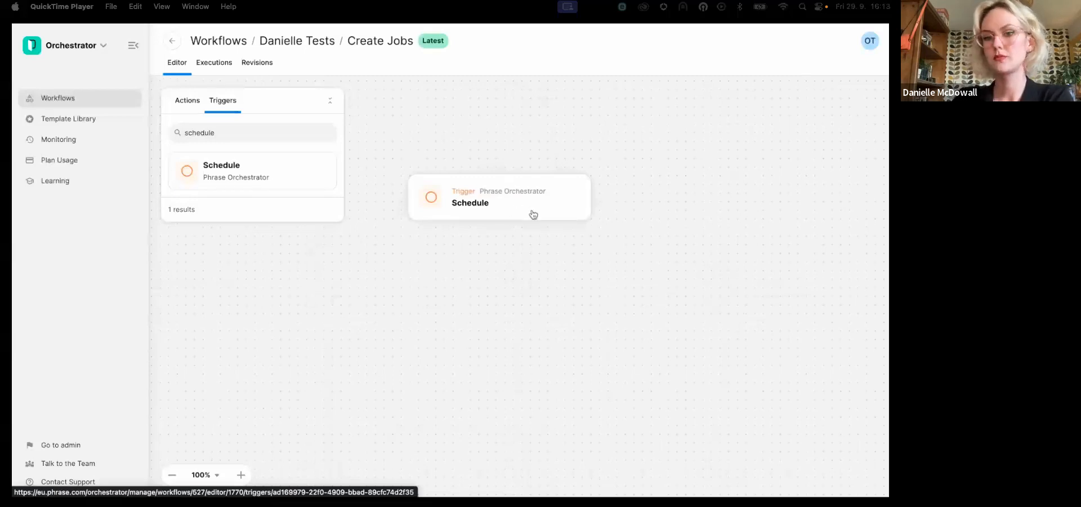
Open the Schedule trigger's schedule for editing and choose the Every day at midnight option.
click(515, 206)
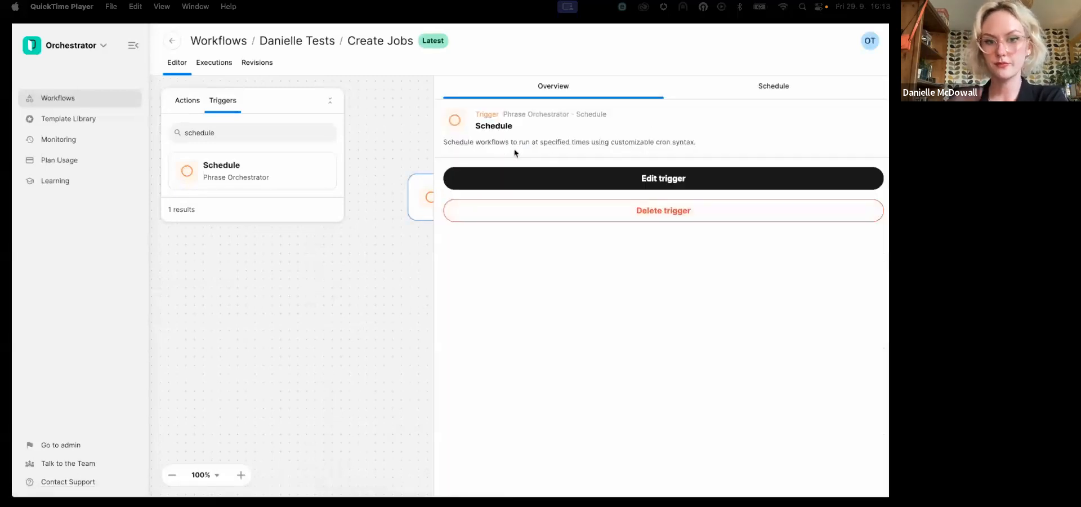
click(774, 87)
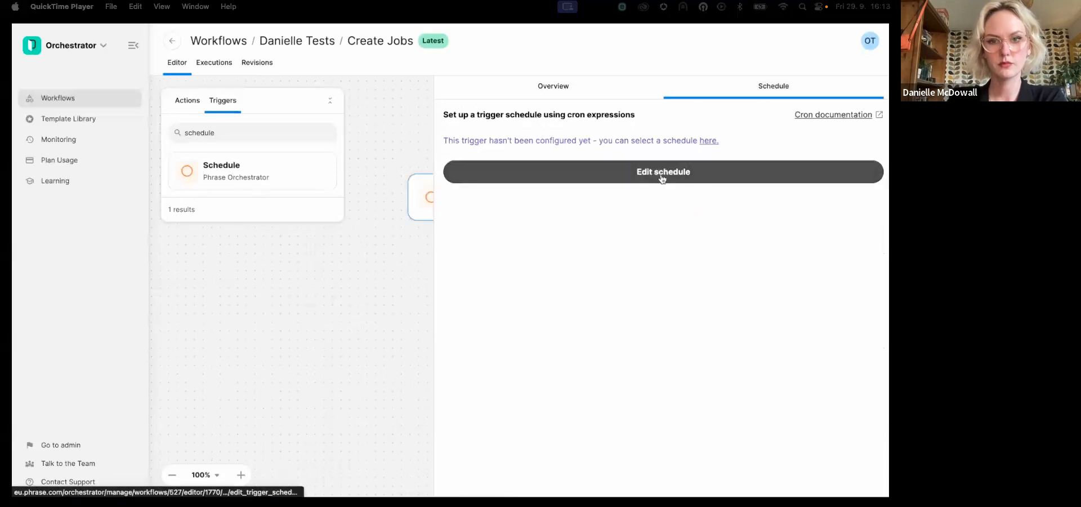
click(669, 178)
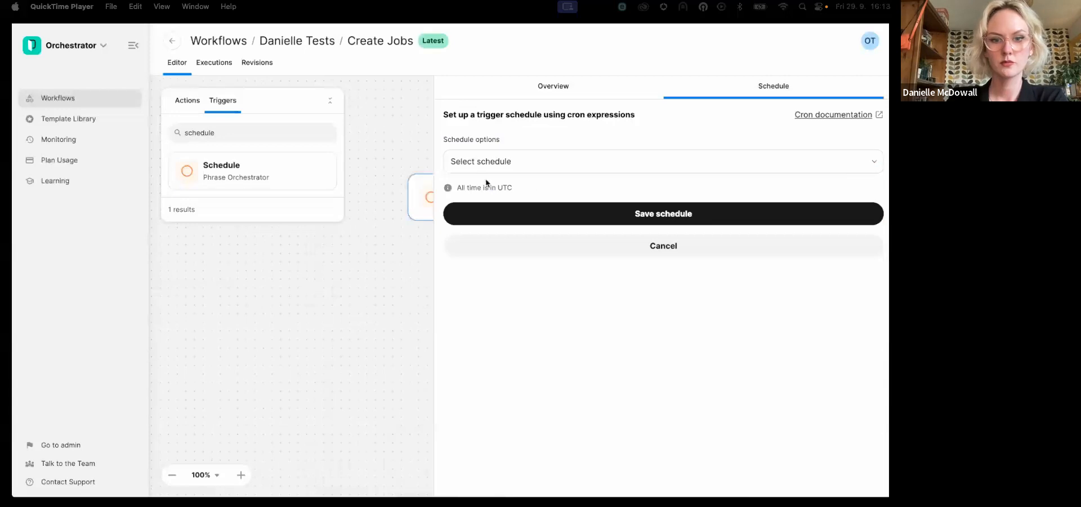
click(487, 163)
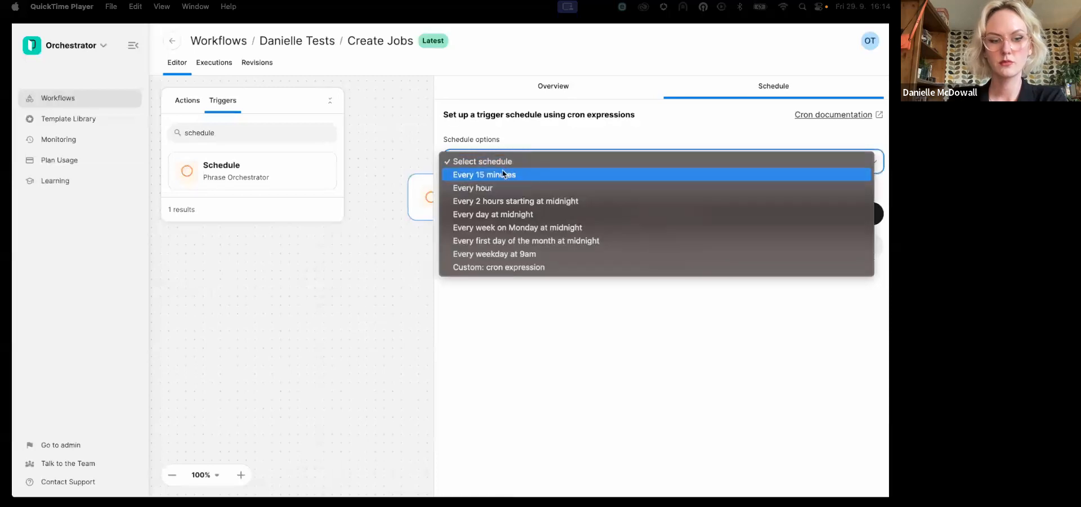
click(505, 215)
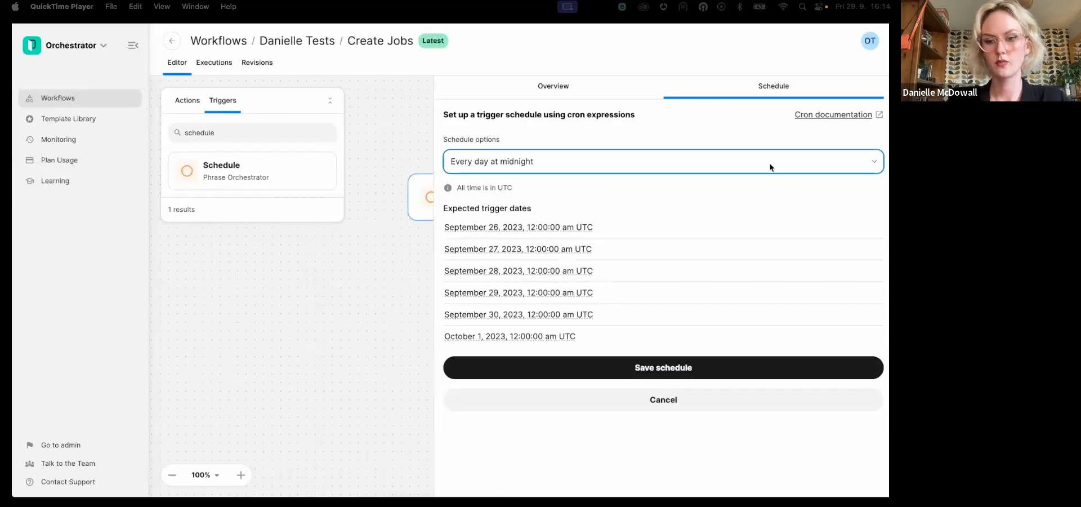
Switch the trigger to a custom cron expression, keep 0 0 * * *, and save the schedule.
click(823, 162)
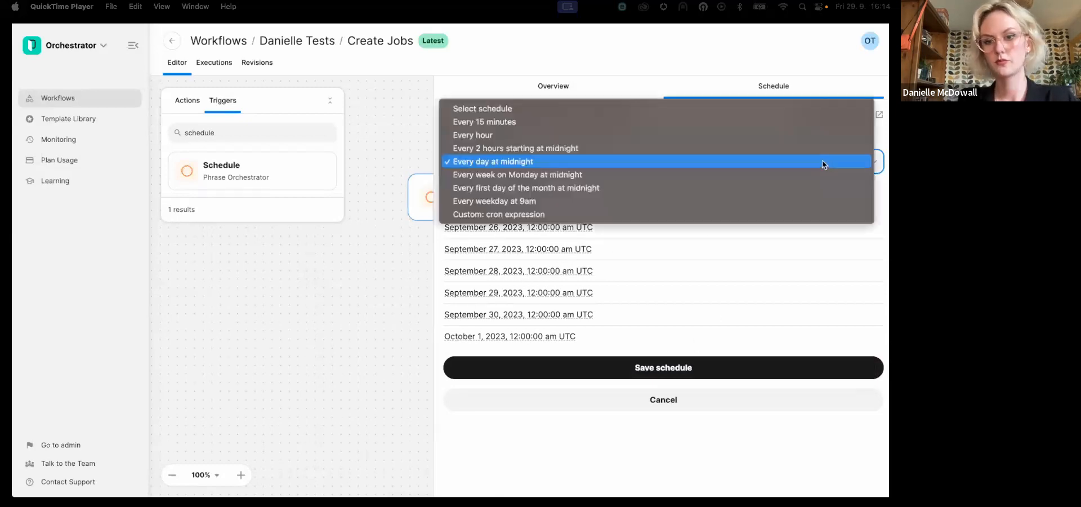
click(536, 211)
triple_click(506, 209)
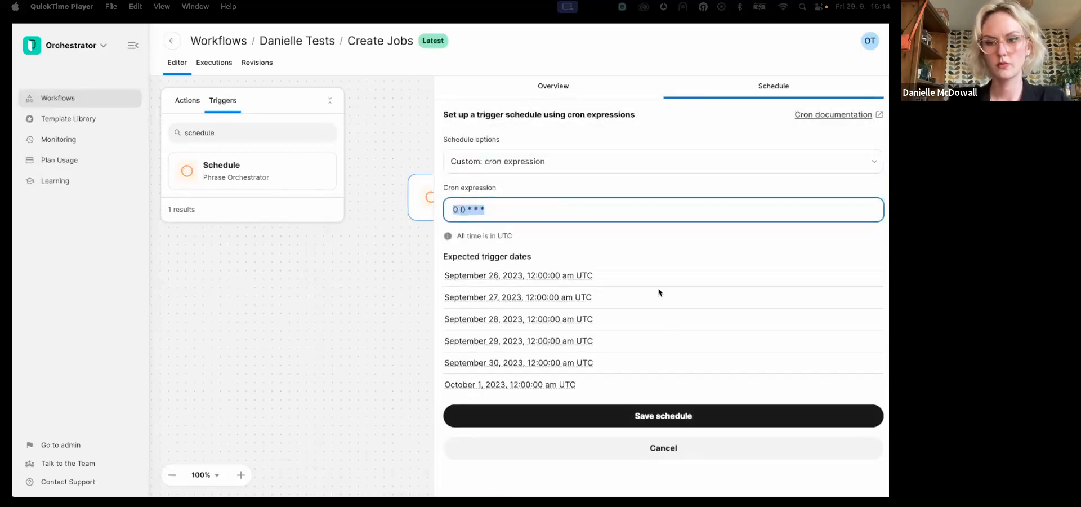
click(678, 417)
Examine the QA workflow from its job.created trigger to Run quality assurance, including the parameters of Edit job status.
drag(355, 299, 236, 376)
scroll(237, 376, down, 2)
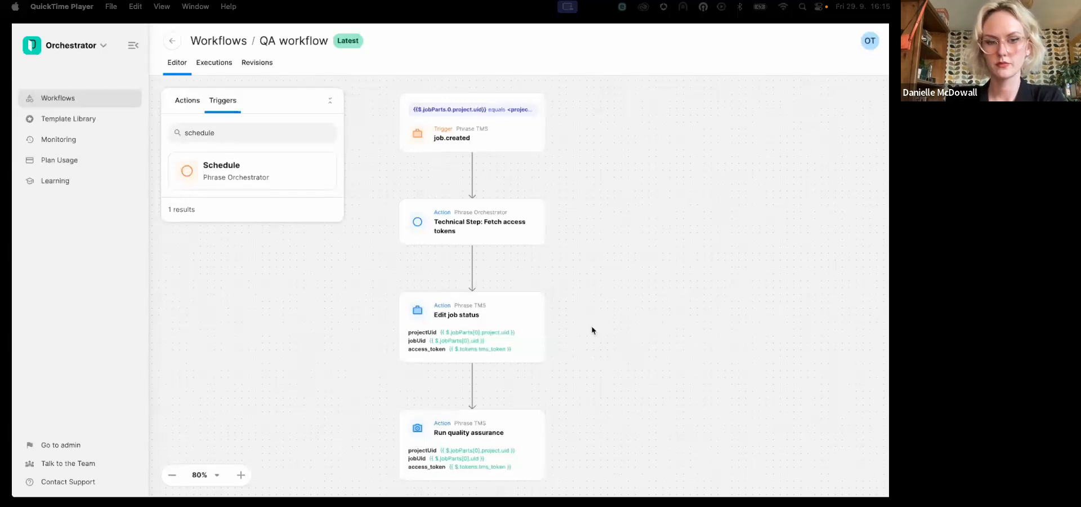
drag(620, 357, 619, 292)
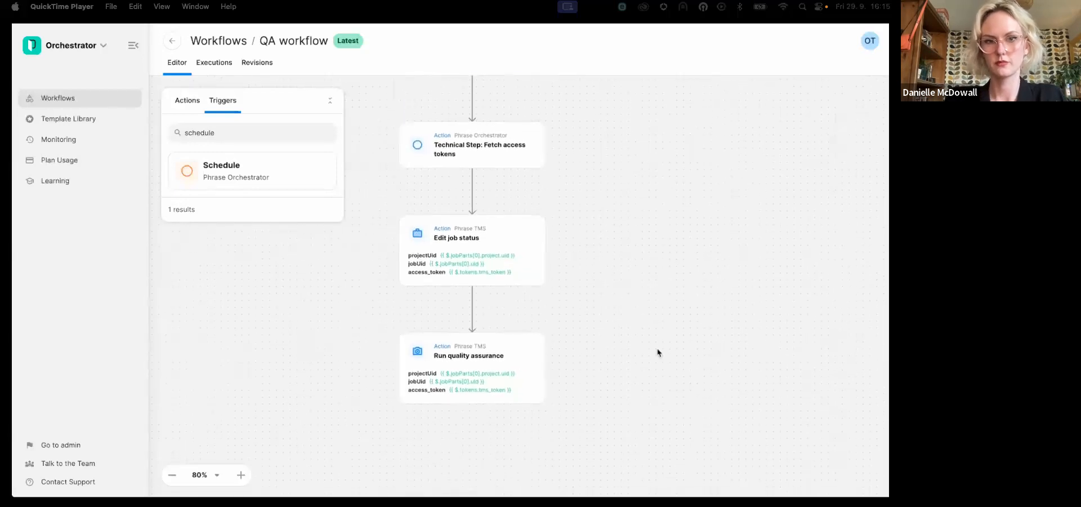
drag(646, 166, 666, 245)
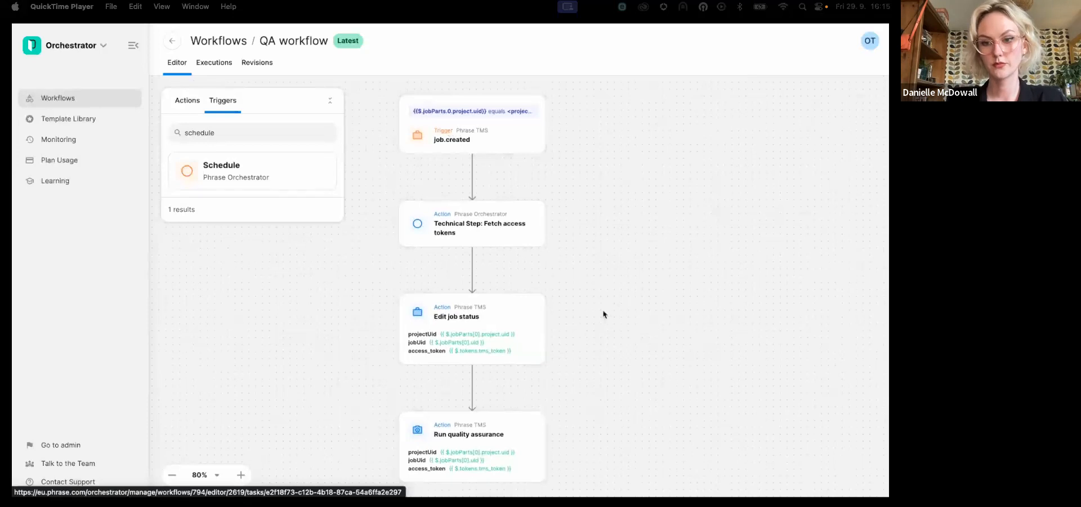
scroll(591, 332, down, 3)
scroll(633, 260, up, 3)
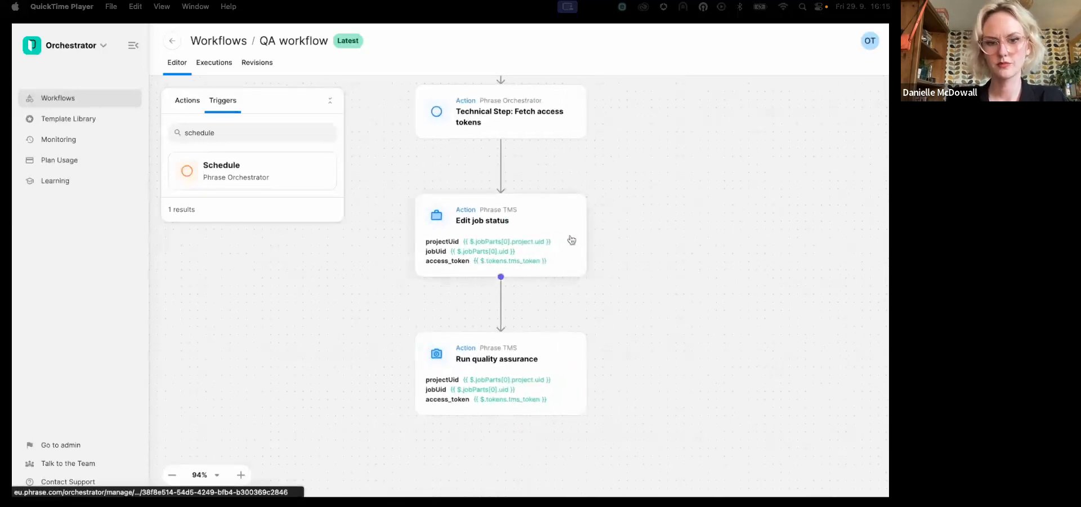
click(550, 242)
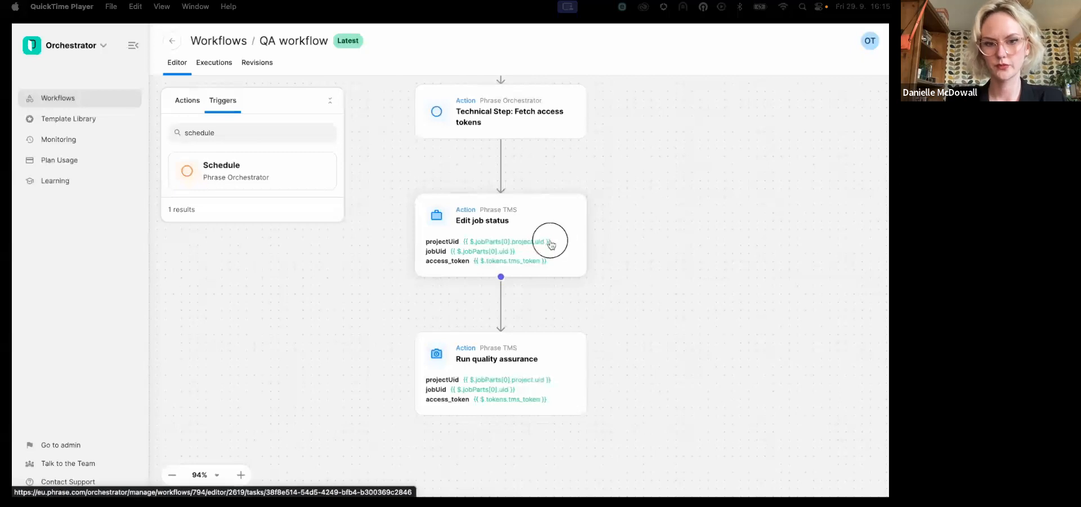
click(726, 86)
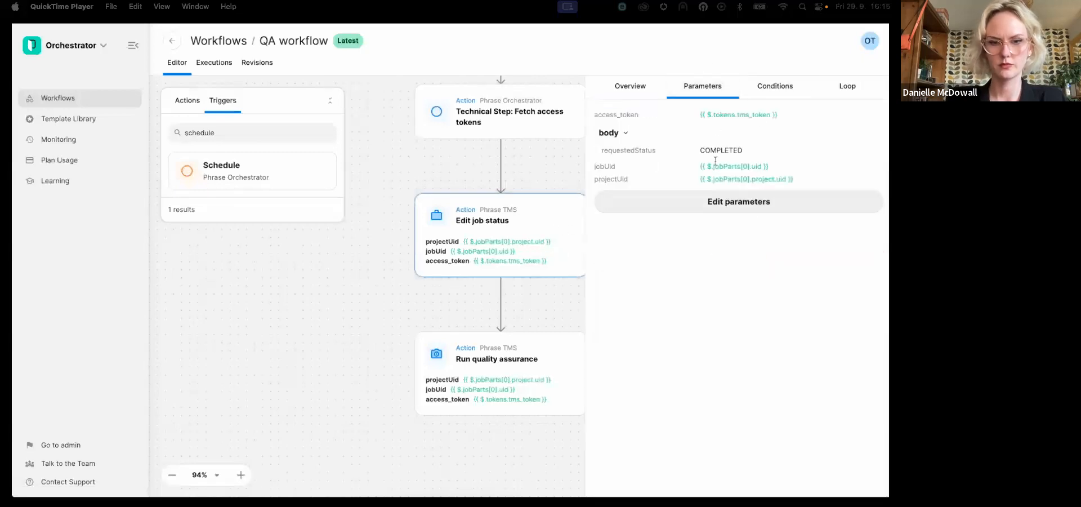
click(393, 298)
drag(380, 332, 313, 304)
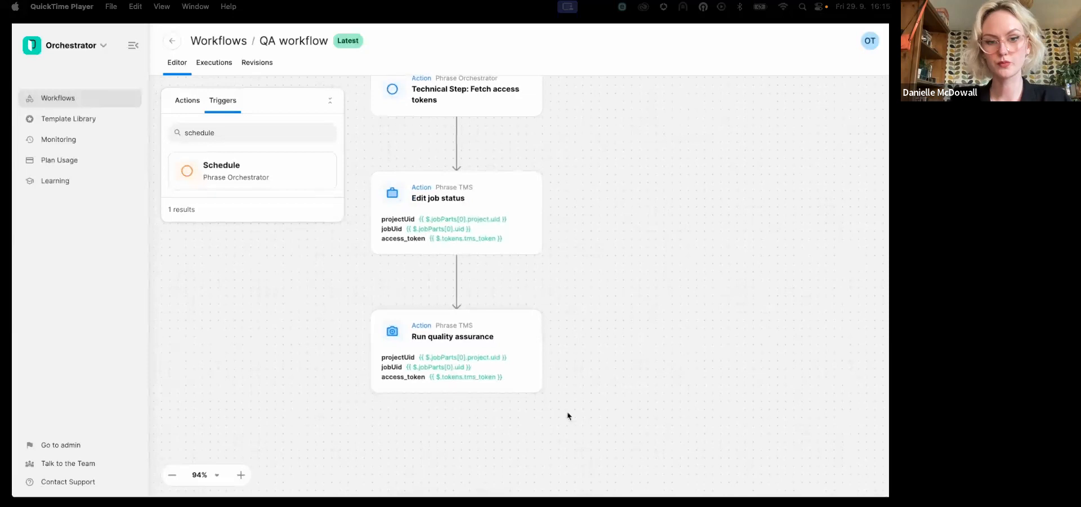
Find the Transform JSON with jq action and add it to the workflow below Run quality assurance.
click(281, 338)
drag(326, 373, 328, 343)
click(188, 99)
click(218, 136)
text(transform)
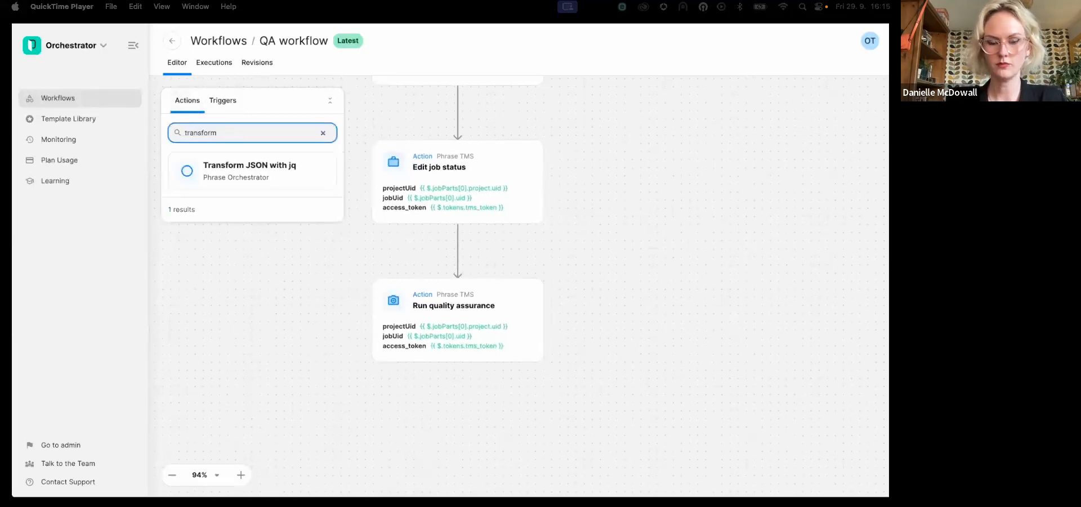
drag(240, 172, 466, 407)
Rename the new Transform JSON with jq action to "Check for QA warnings" and save it.
click(491, 439)
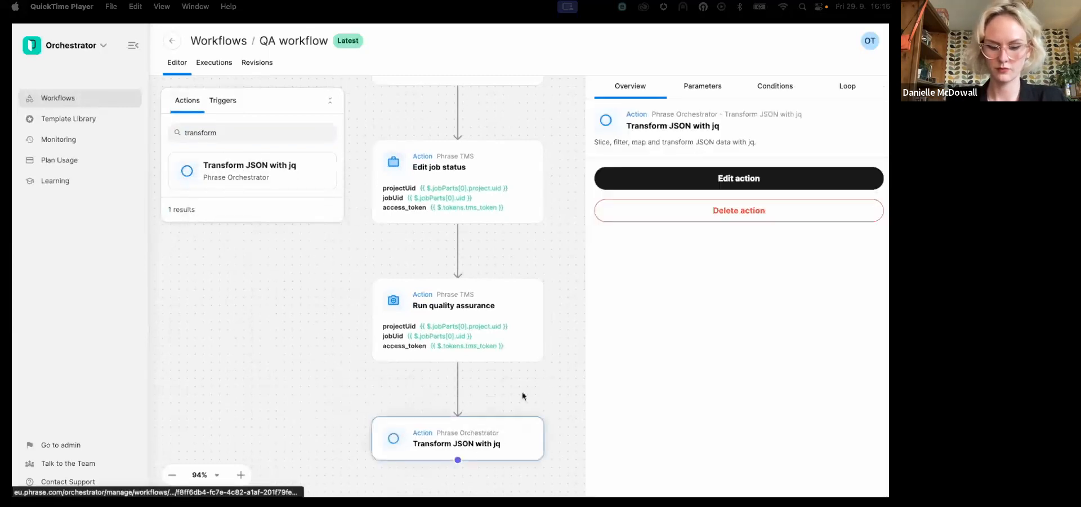
scroll(551, 351, down, 2)
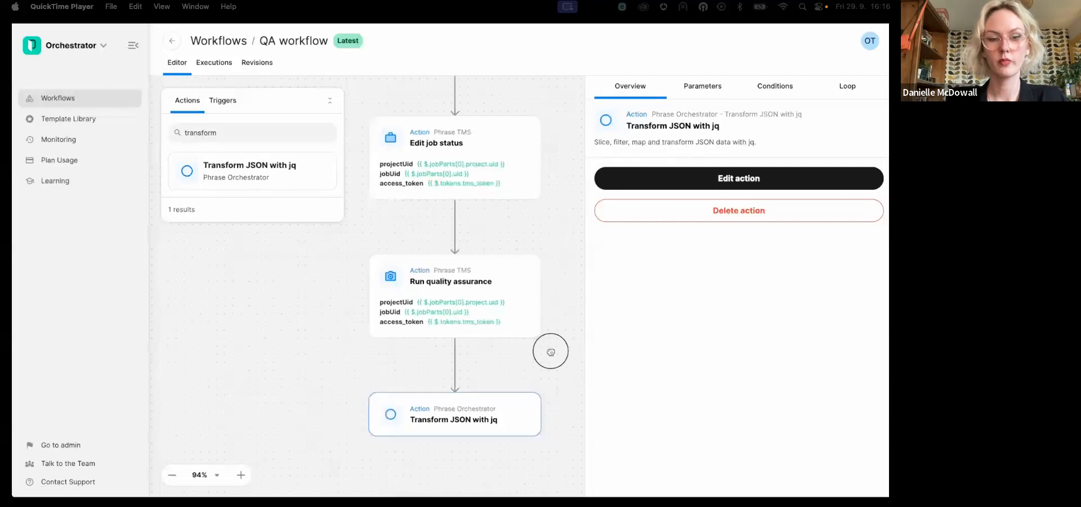
drag(551, 352, 552, 282)
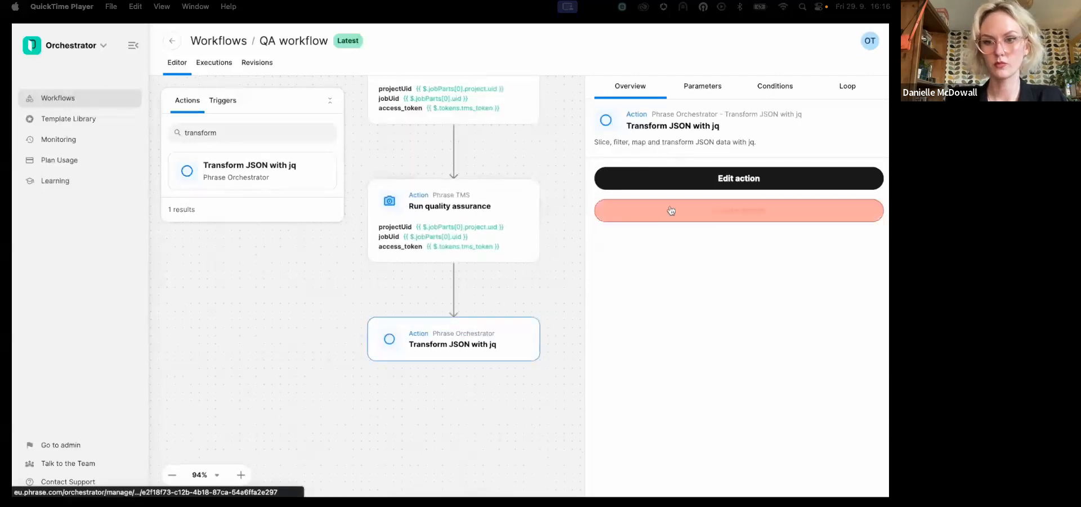
click(726, 172)
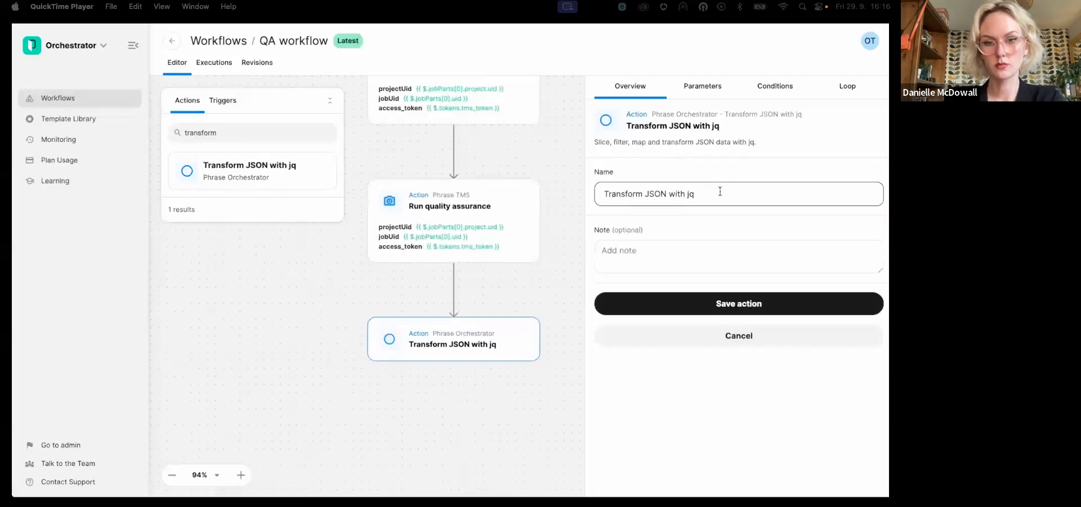
text(Check fo)
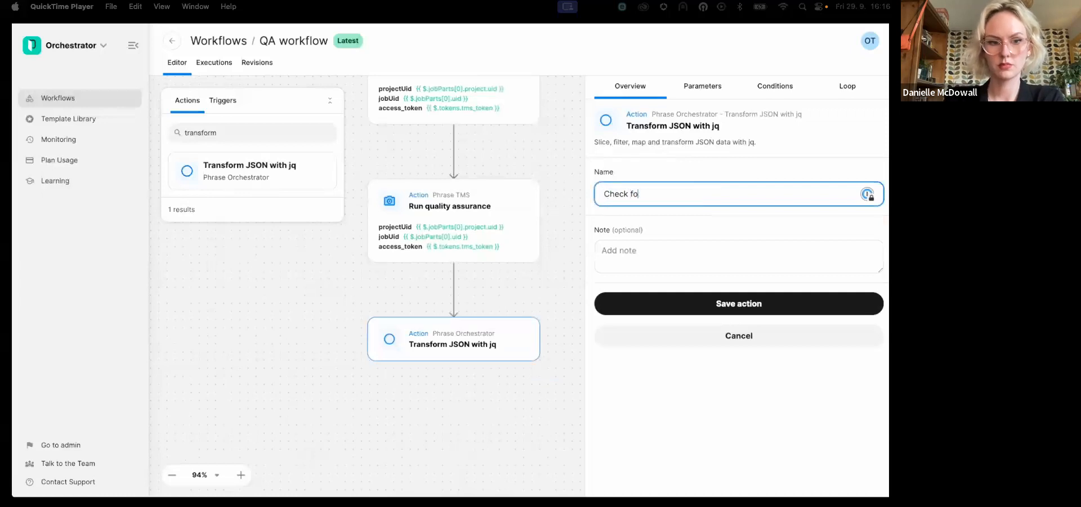
text(r QA warnings)
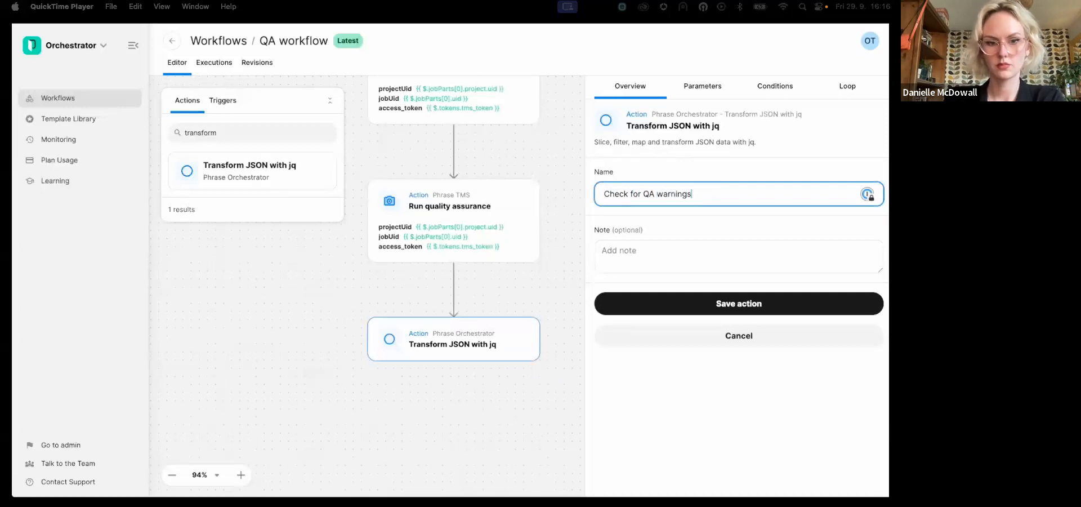
click(728, 308)
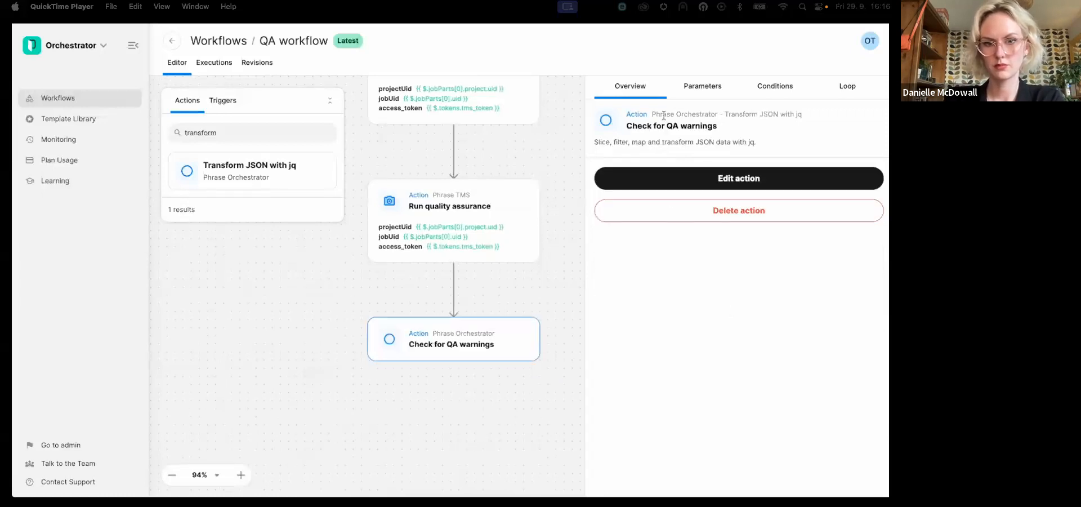
Set the json parameter of Check for QA warnings to the Raw Output variable of Run quality assurance.
click(711, 91)
click(719, 159)
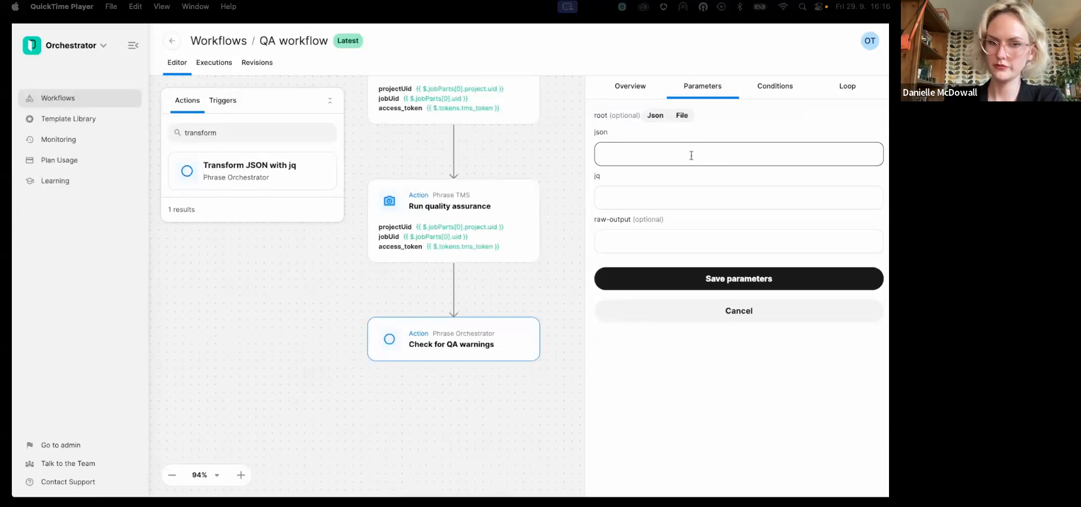
click(651, 153)
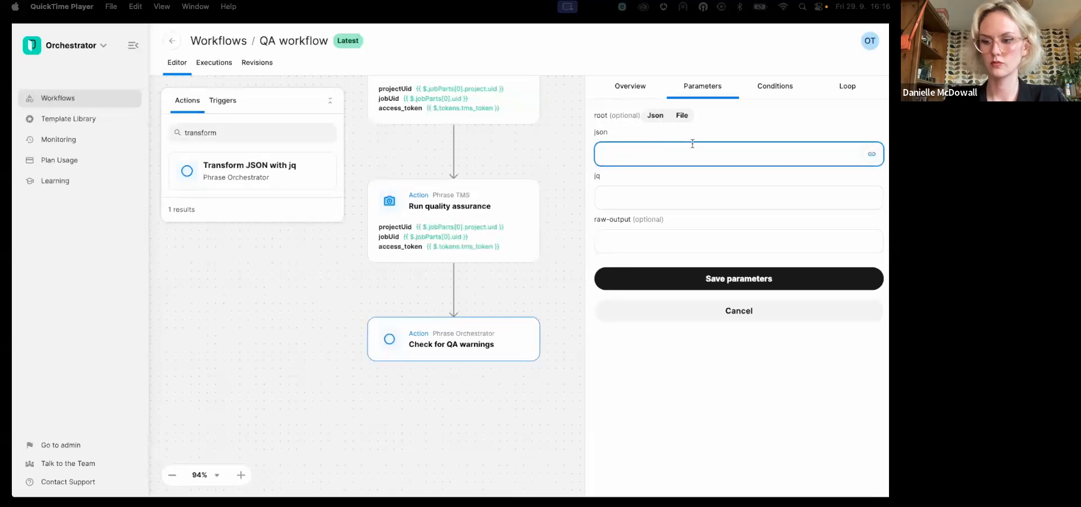
click(654, 116)
click(654, 156)
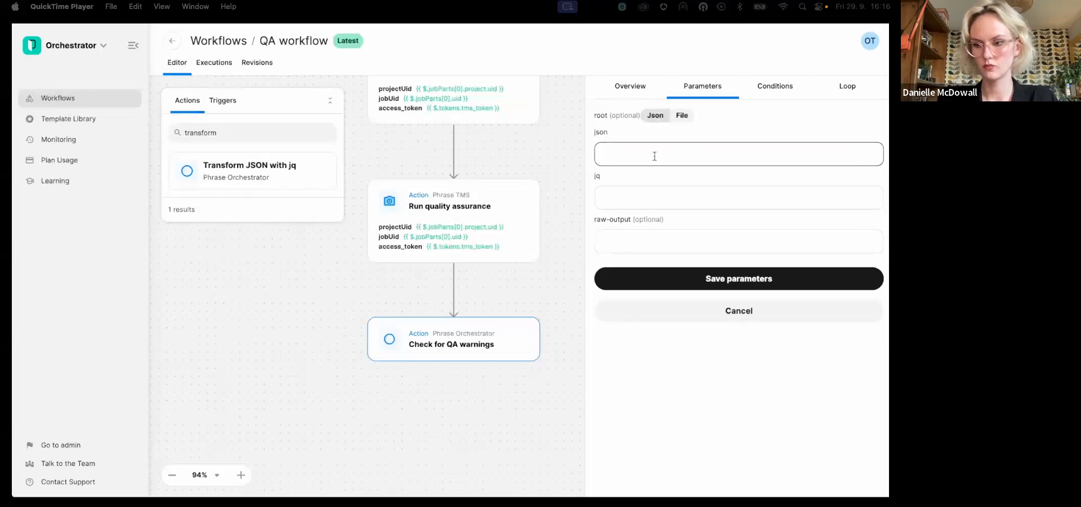
mouse_move(874, 162)
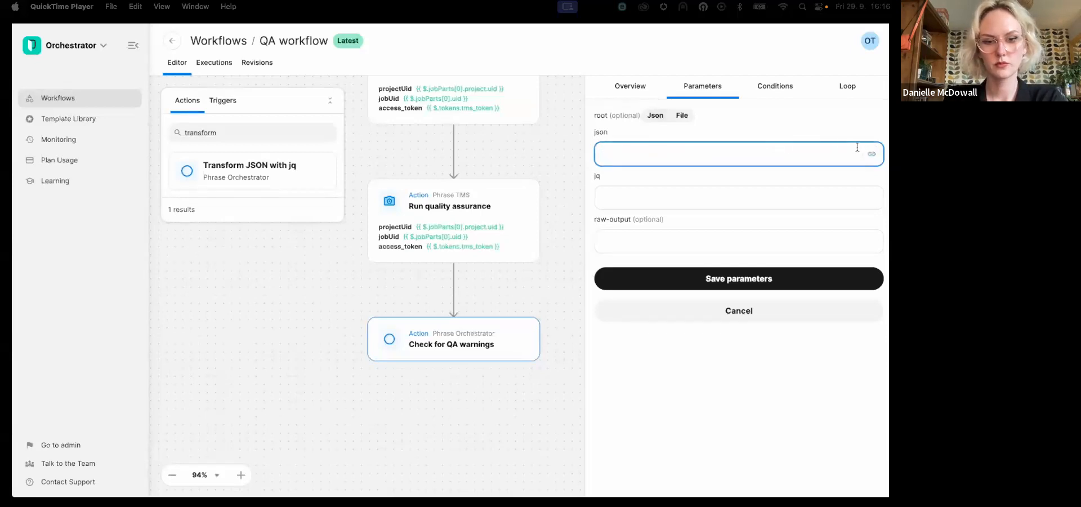
click(872, 155)
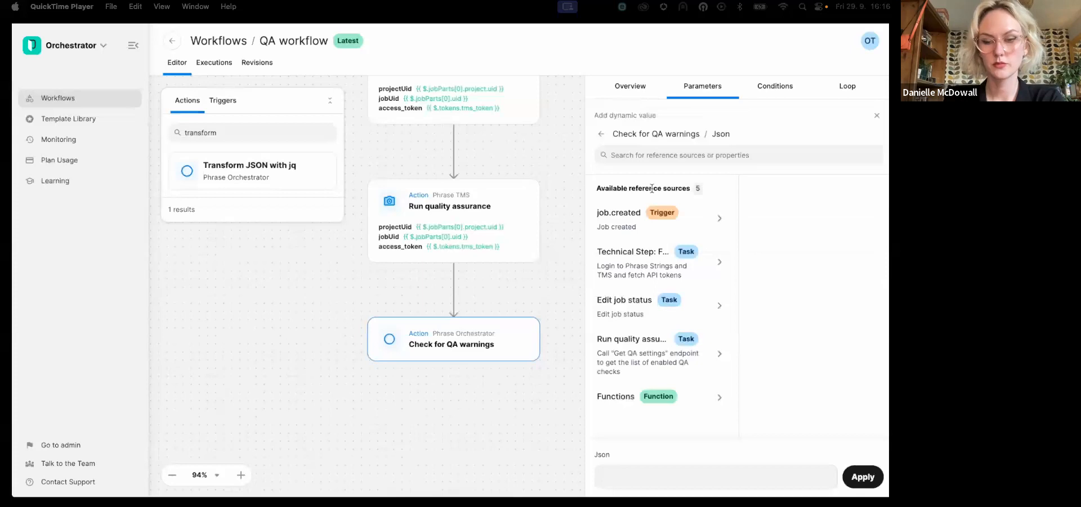
click(693, 355)
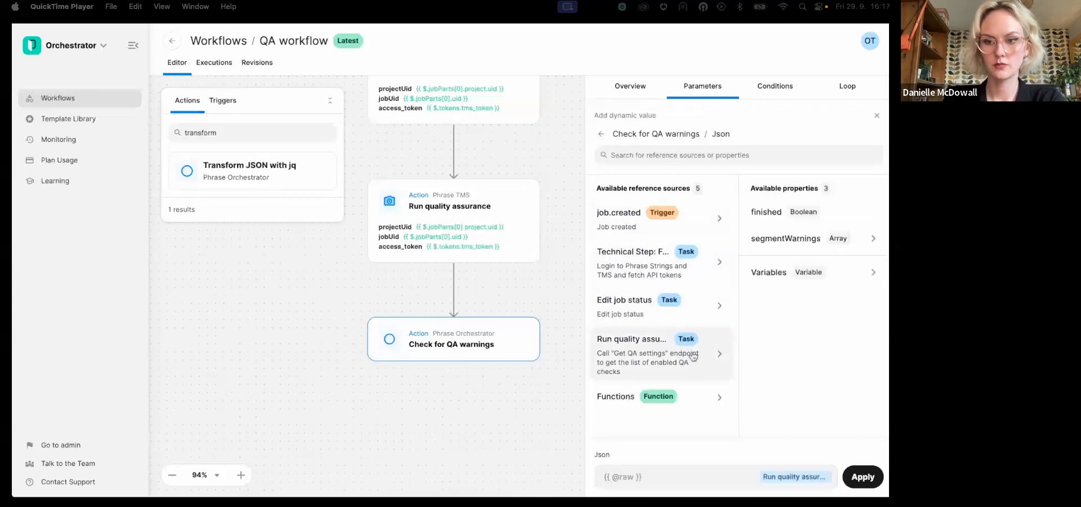
click(808, 275)
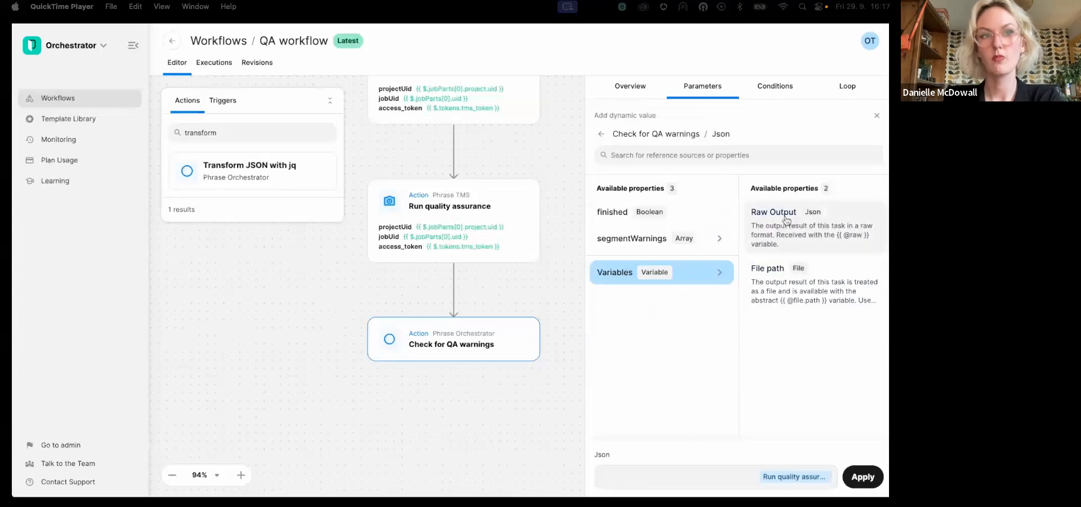
click(806, 226)
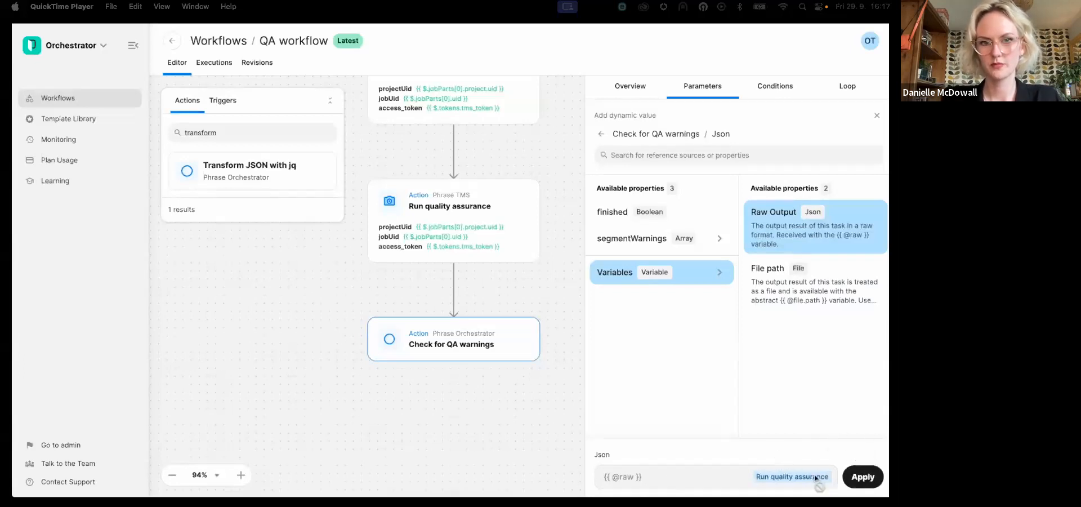
click(867, 477)
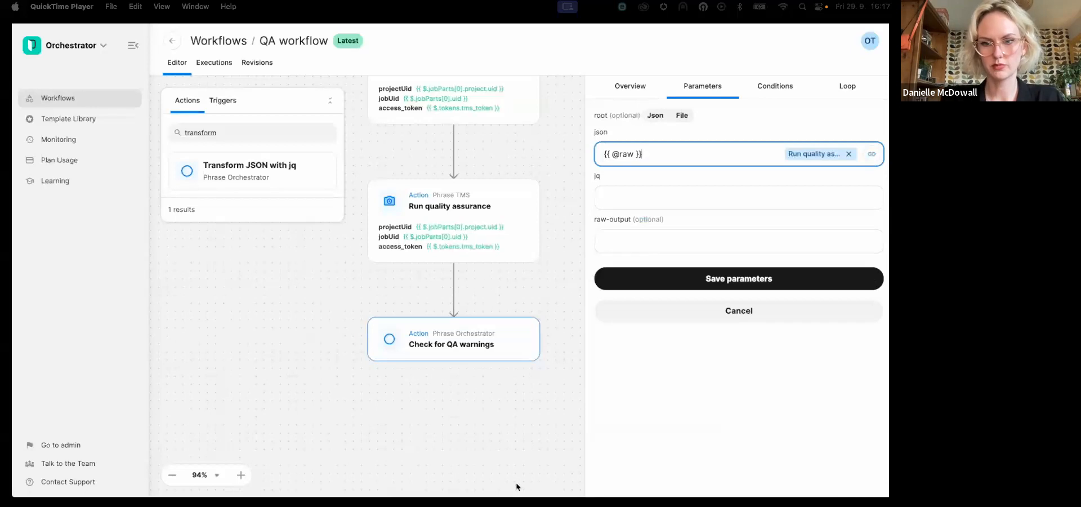
Paste the jq filter beginning .segmentWarnings|map(select(.warnings[0].type == into the jq parameter and save the parameters.
click(659, 199)
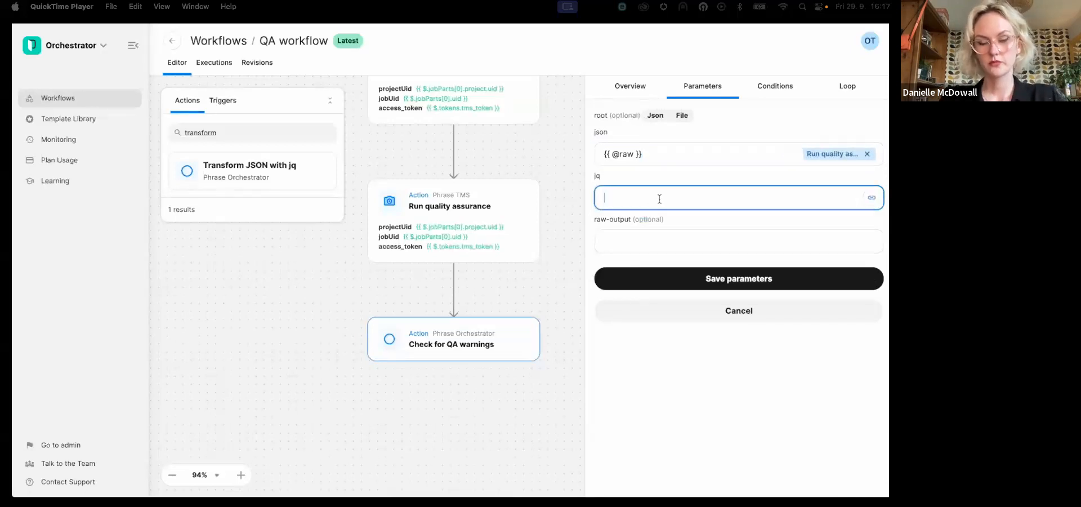
key(super+v)
click(707, 274)
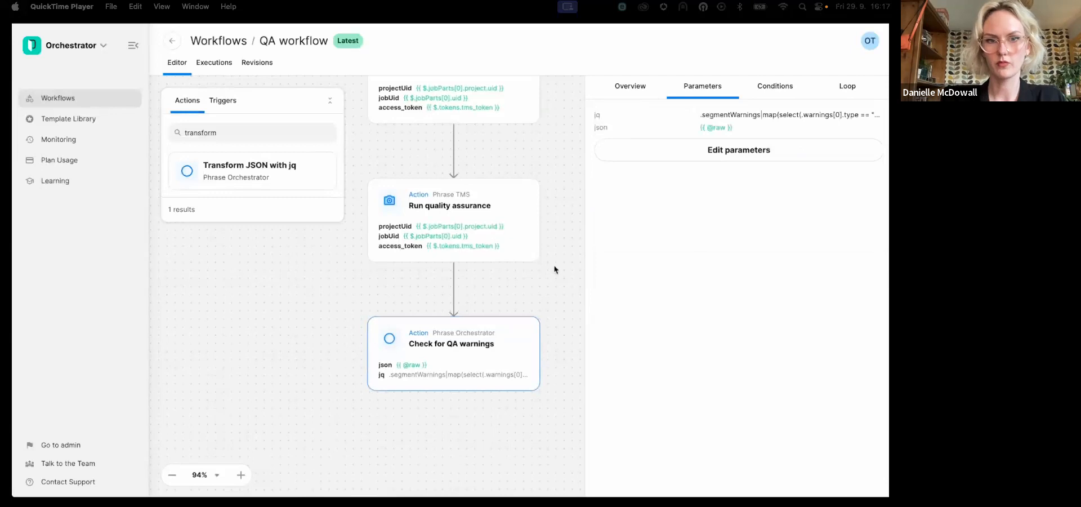
scroll(554, 270, down, 5)
drag(410, 319, 364, 319)
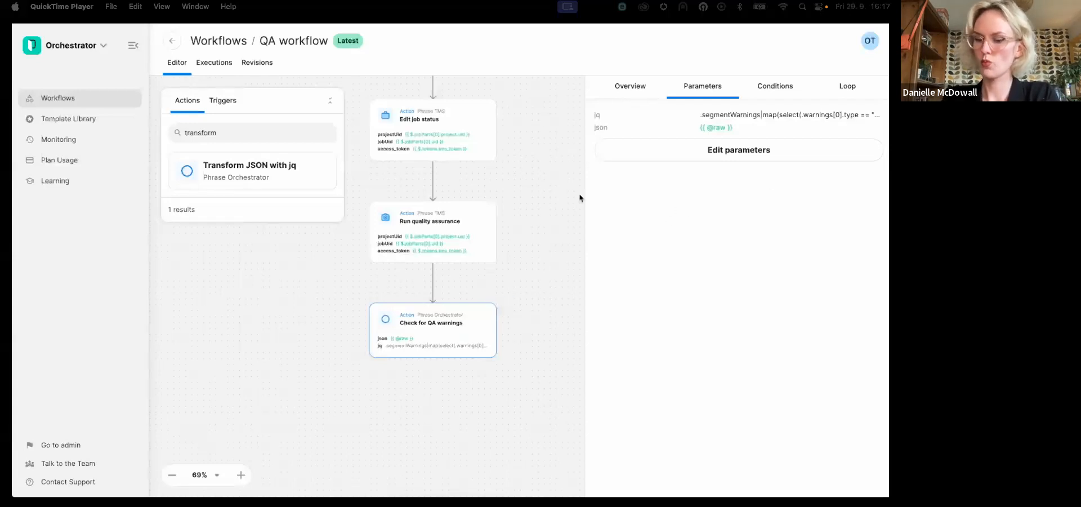
drag(576, 237, 559, 242)
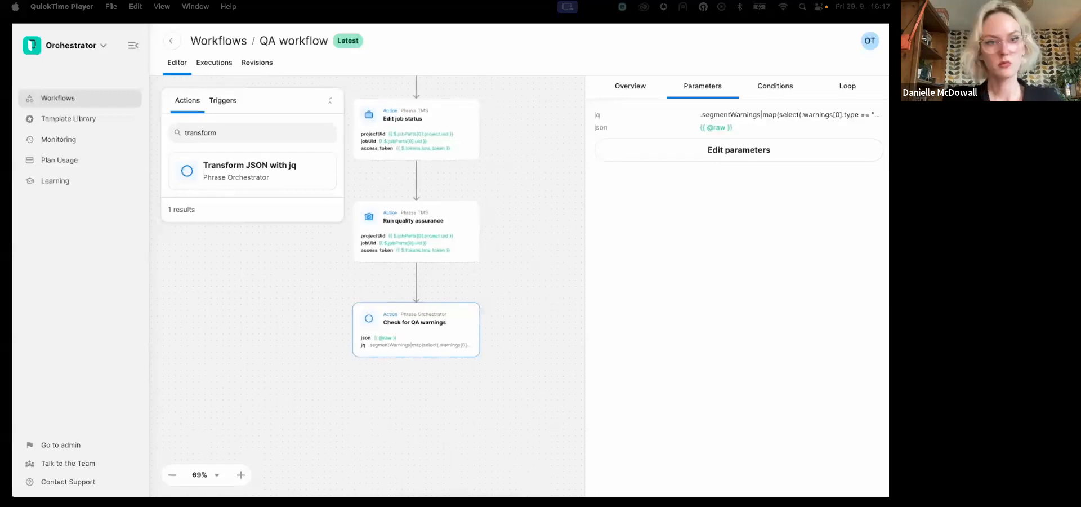
Find the Edit job status action and add it to the workflow below Check for QA warnings.
key(Escape)
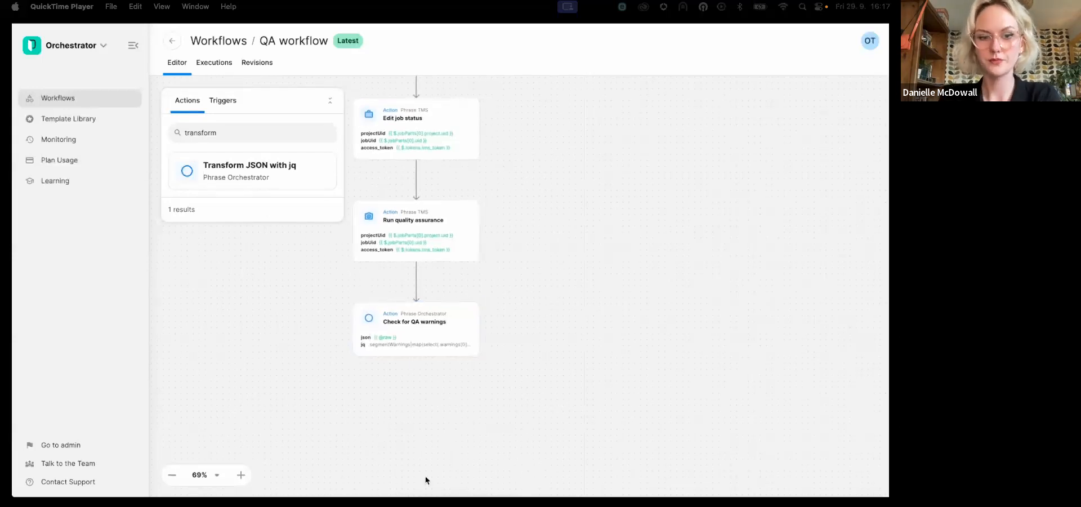
click(236, 133)
drag(253, 132, 164, 122)
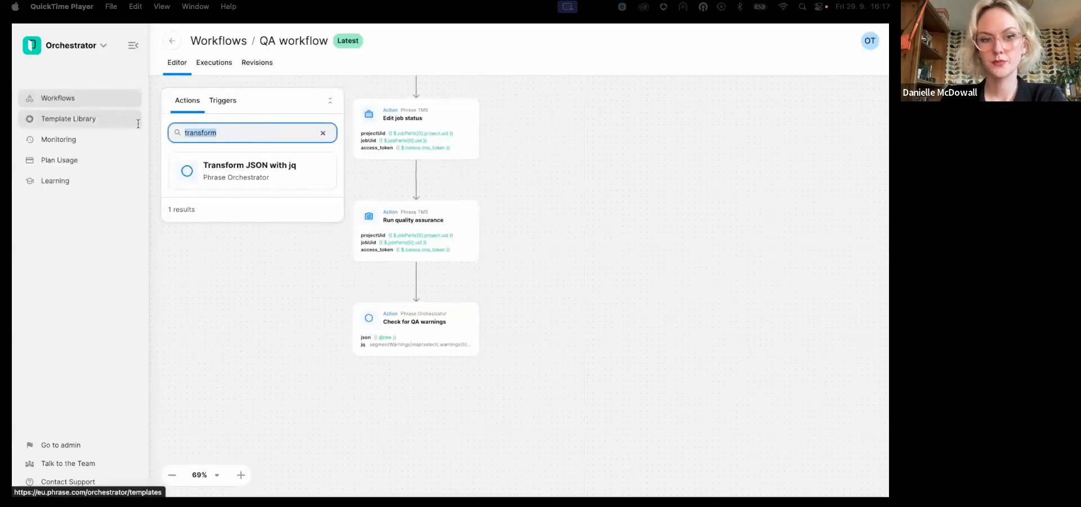
text(edit job st)
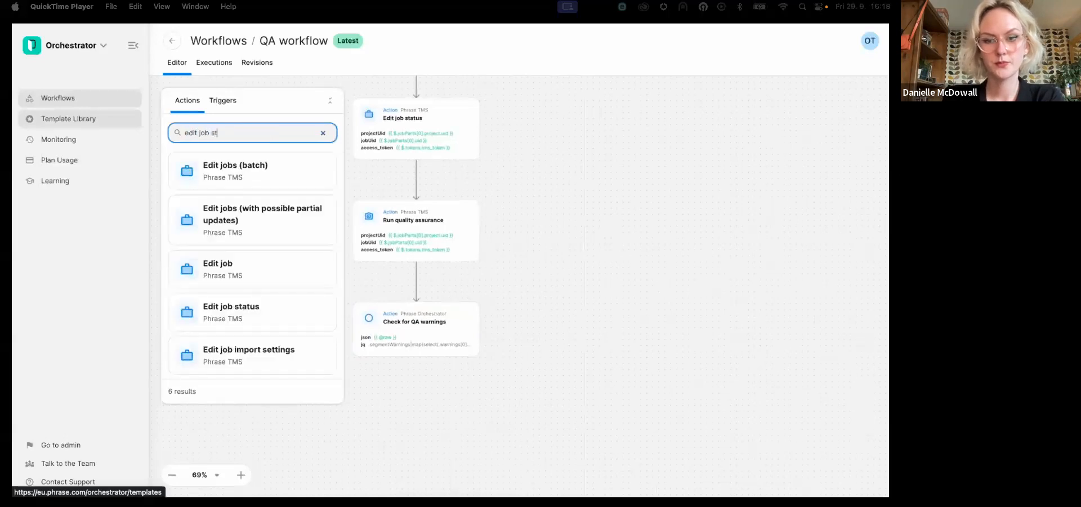
text(atus)
drag(232, 174, 418, 395)
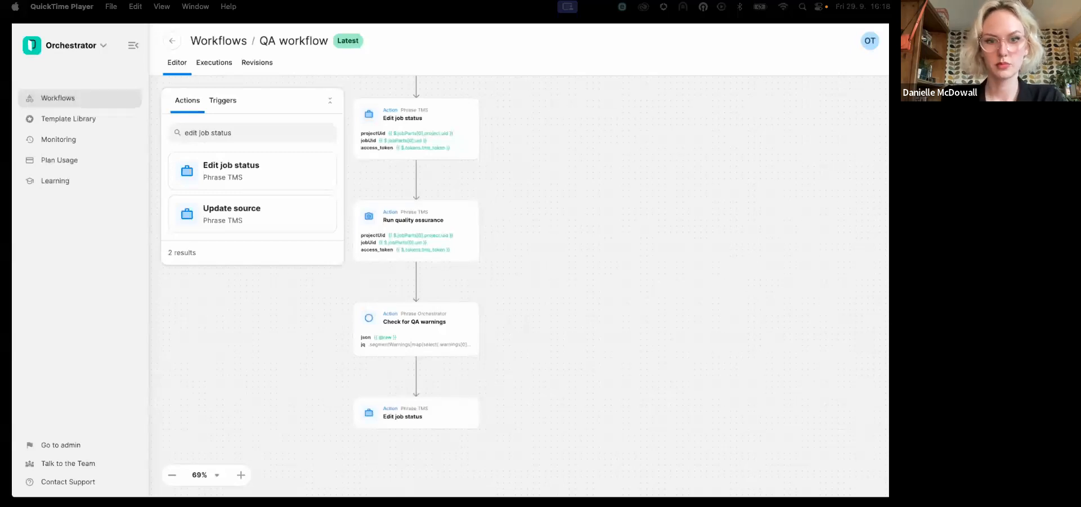
Find the Assigns providers from template (specific jobs) action and add it below the new Edit job status step.
drag(255, 134, 181, 135)
text(a)
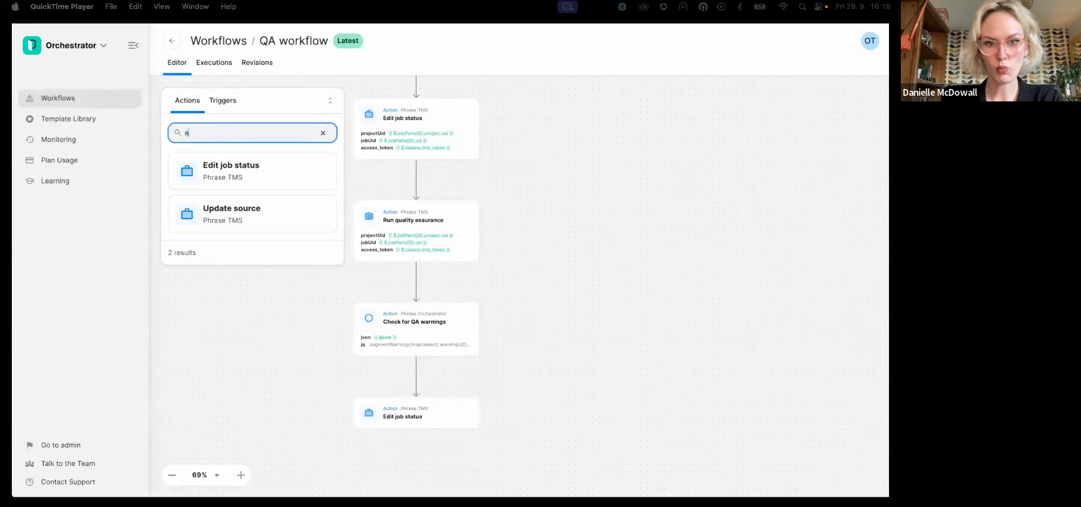
text(ssigns providers)
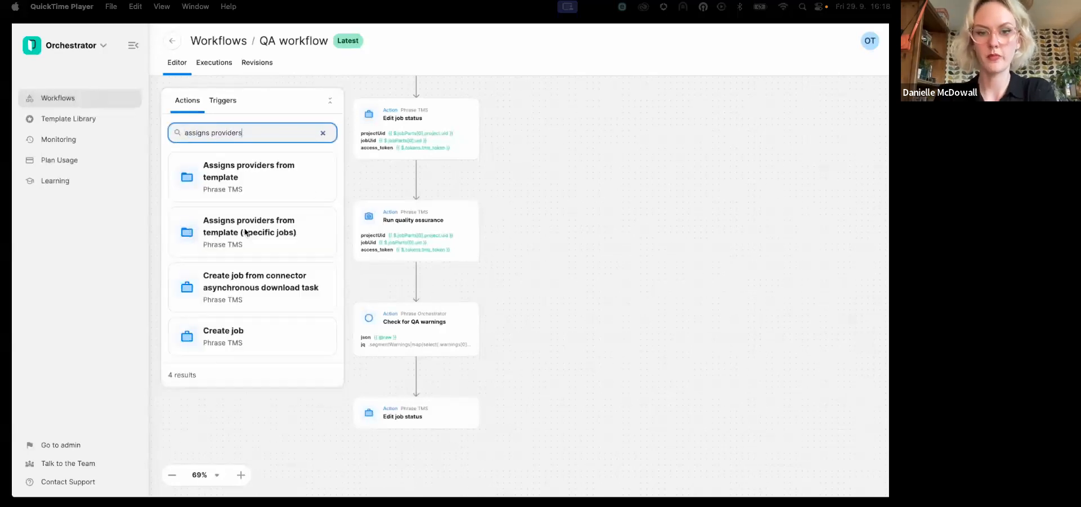
drag(246, 233, 419, 453)
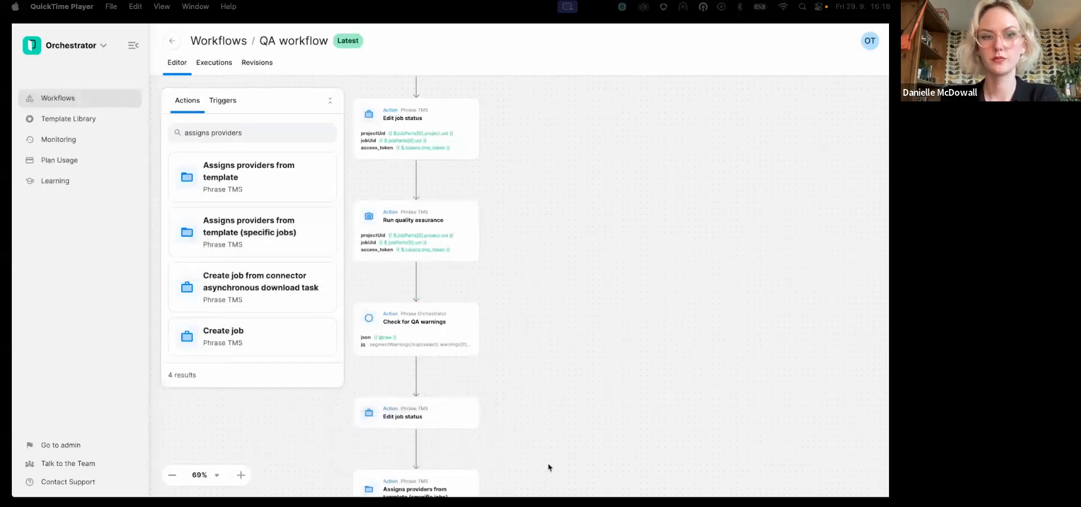
drag(554, 441, 524, 340)
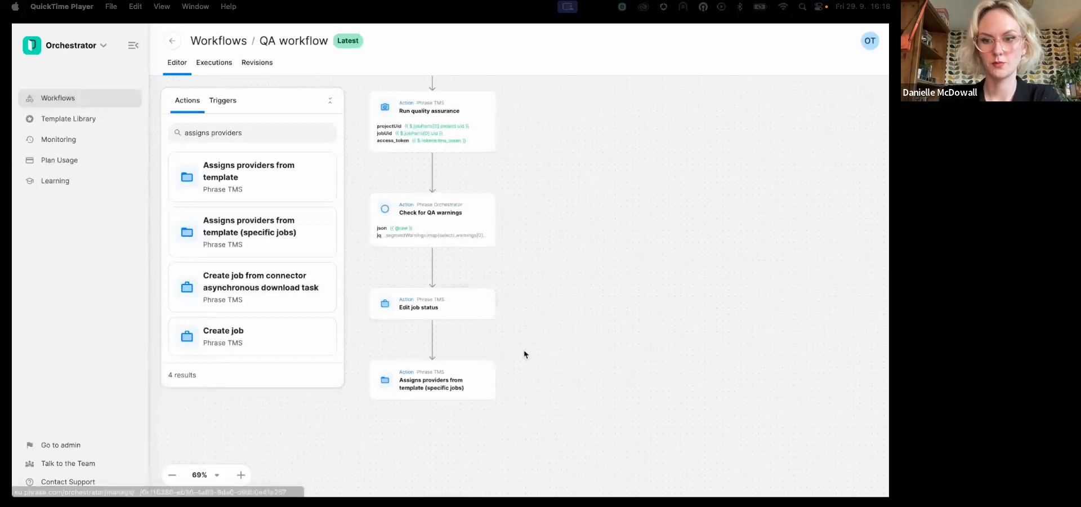
drag(585, 299, 611, 297)
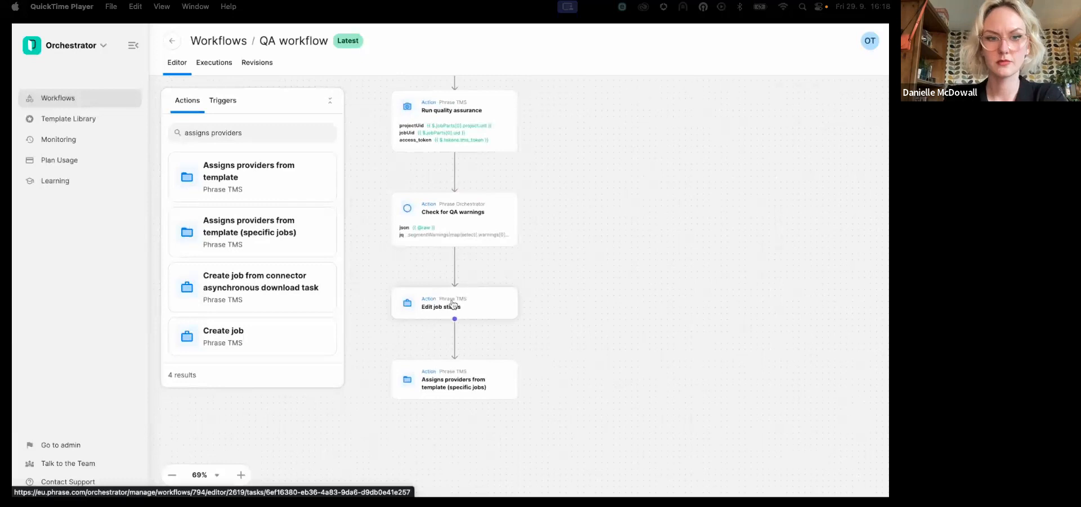
Reconnect Assigns providers from template (specific jobs) to Check for QA warnings as a branch parallel to Edit job status.
click(464, 381)
click(455, 336)
drag(456, 338, 455, 261)
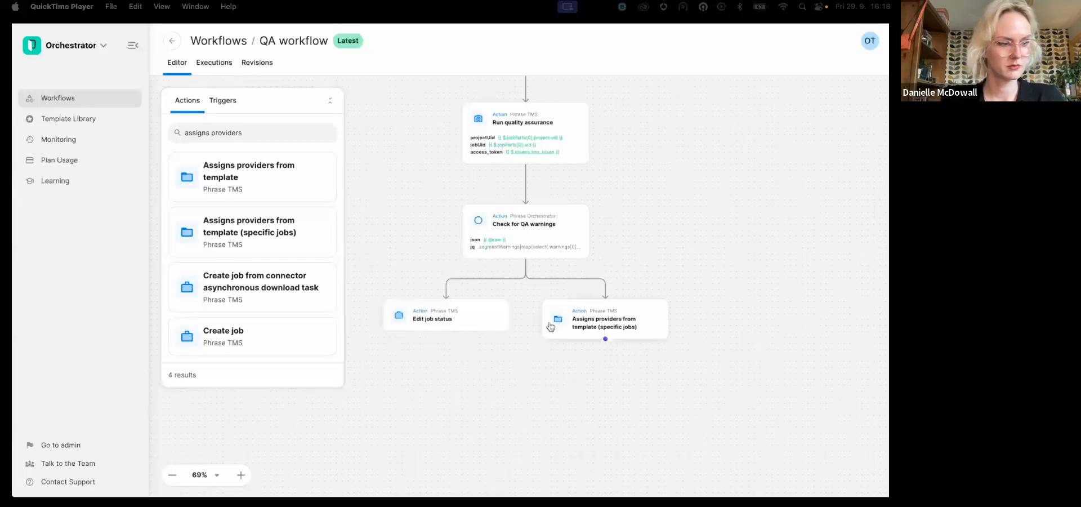
Set the access_token parameter of the new Edit job status to tms_token from the Technical Step: Fetch access tokens.
click(482, 319)
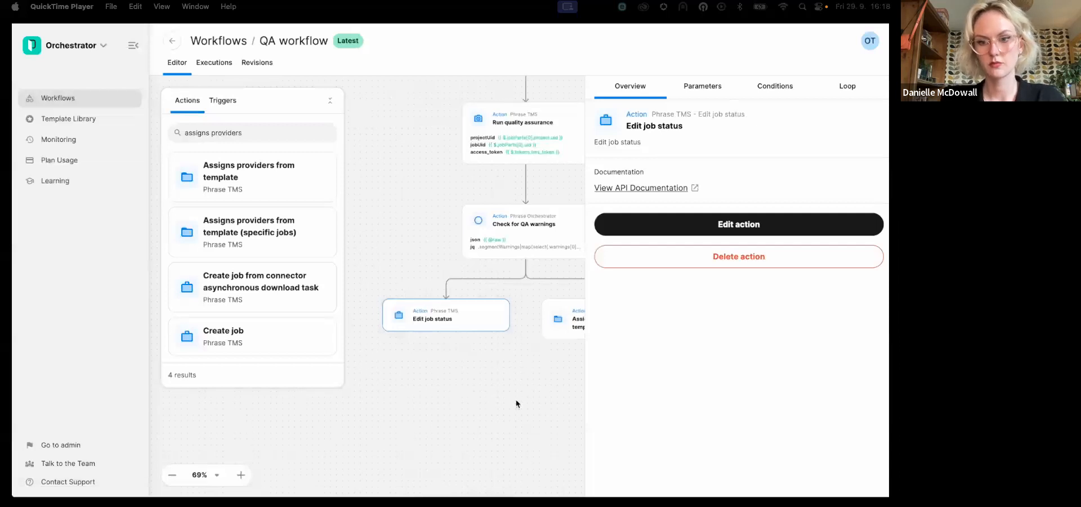
click(708, 85)
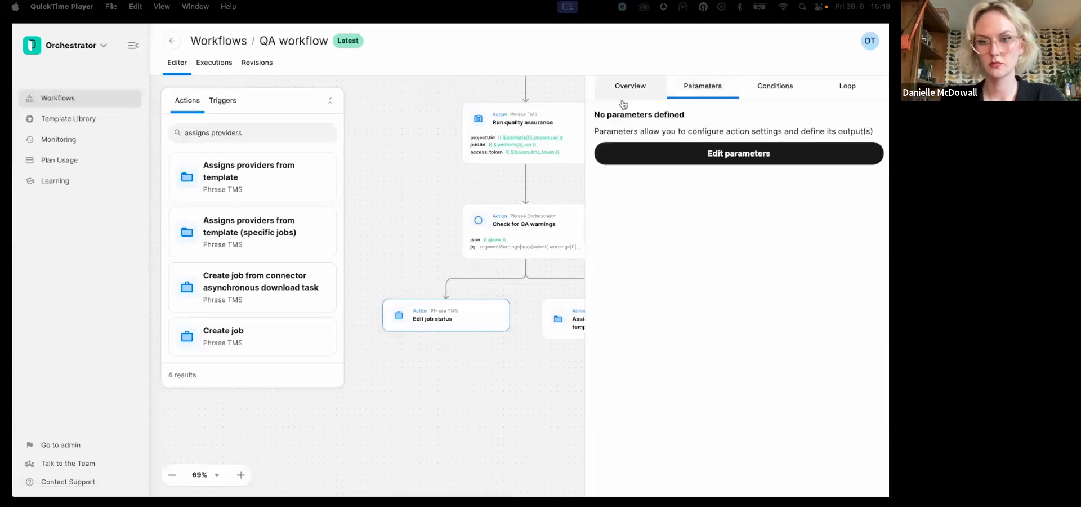
click(677, 151)
click(676, 149)
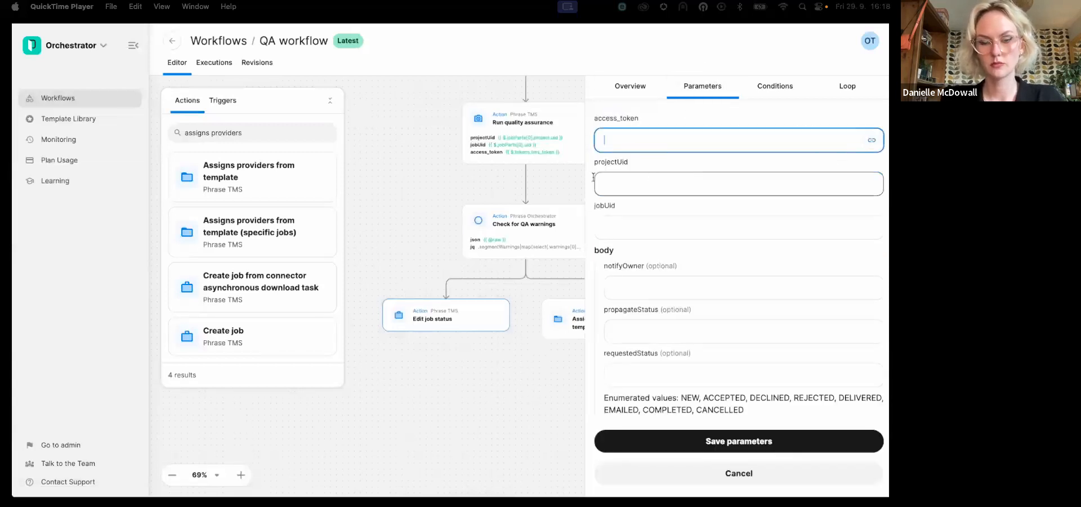
click(869, 141)
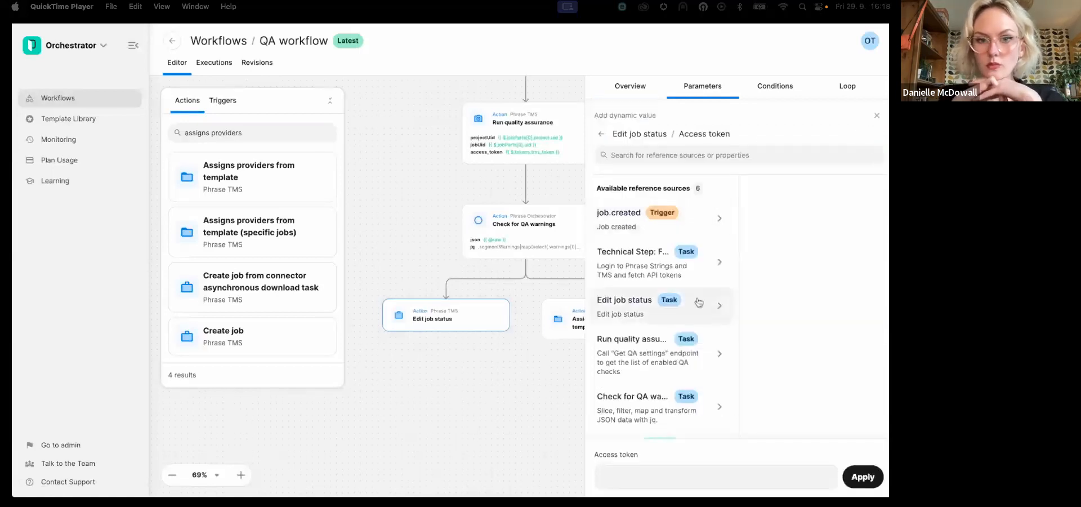
click(647, 262)
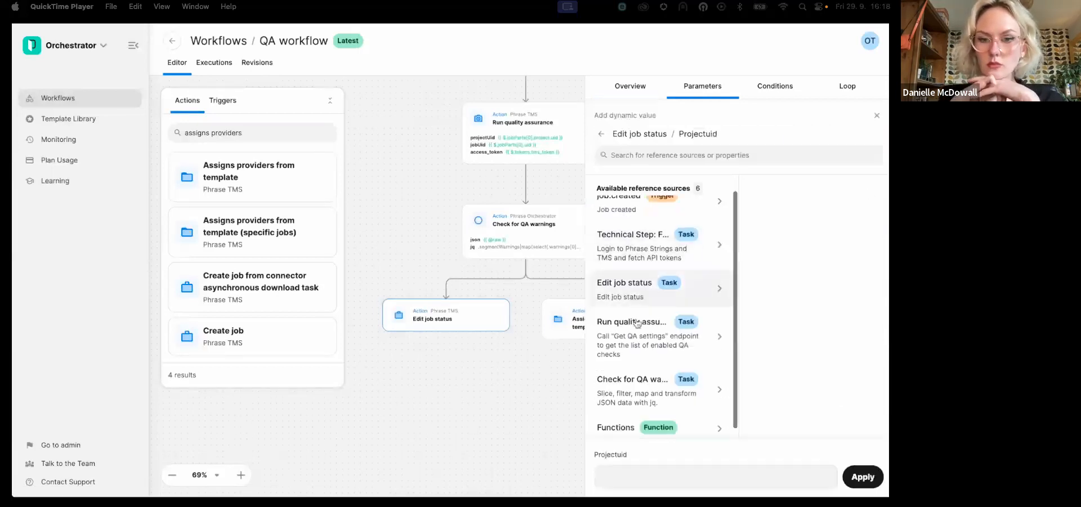
Set projectUid to {{ $.jobParts[0].project.uid }}, jobUid to {{ $.jobParts[0].uid }}, notifyOwner to false and requestedStatus to COMPLETED, and save the Edit job status parameters.
click(647, 217)
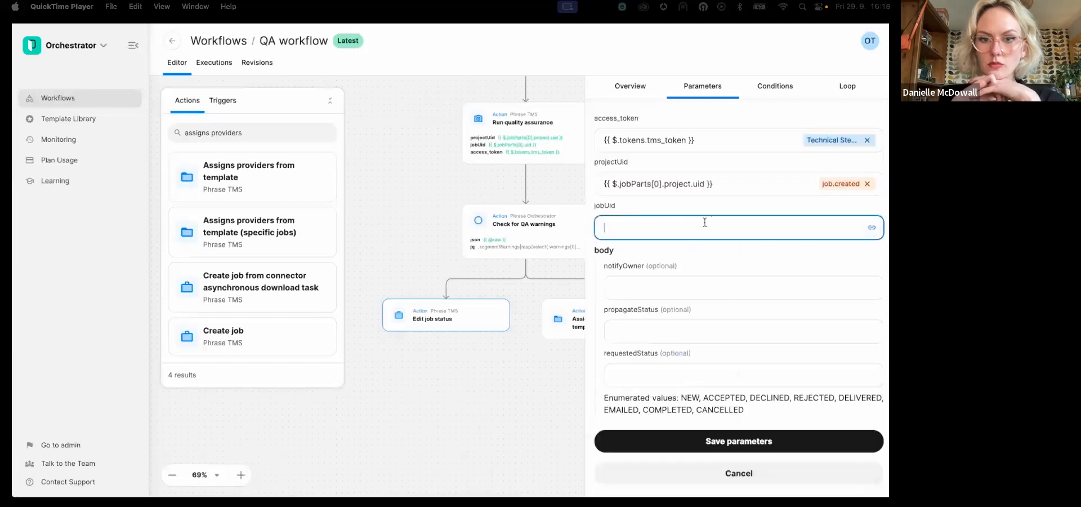
click(868, 227)
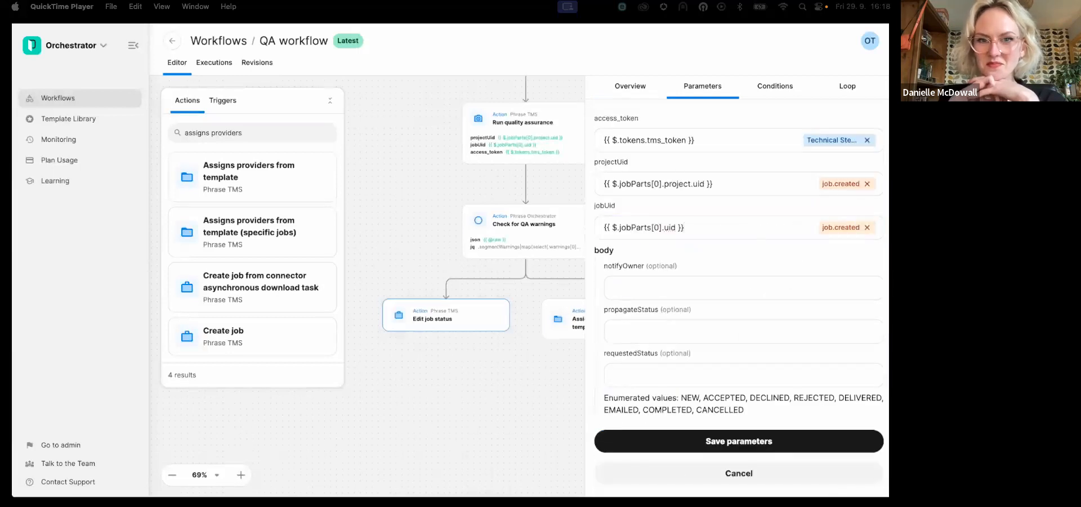
click(731, 374)
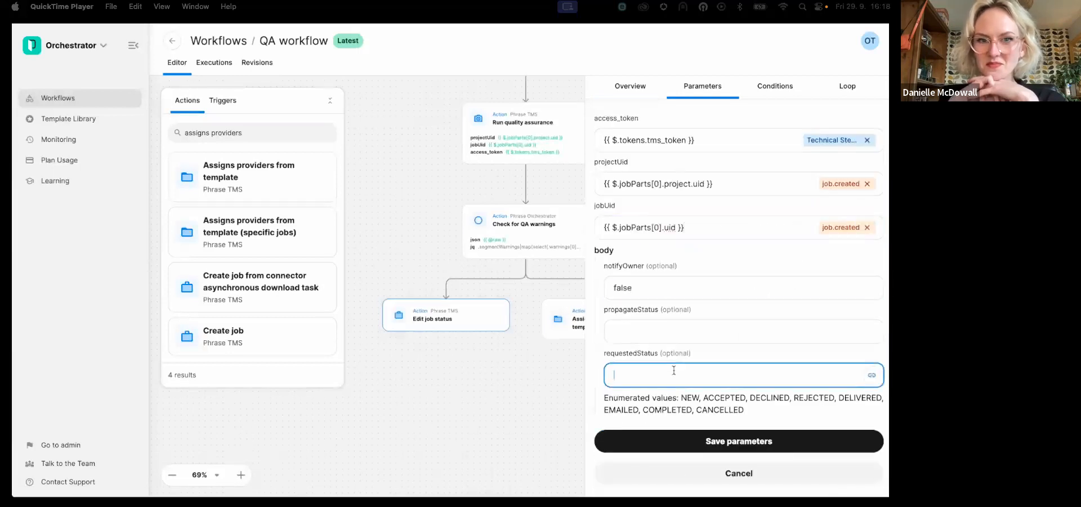
click(739, 441)
For Assigns providers from template (specific jobs), set access_token to tms_token from the Technical Step and templateUid to <templateID>.
click(563, 319)
click(707, 140)
click(771, 238)
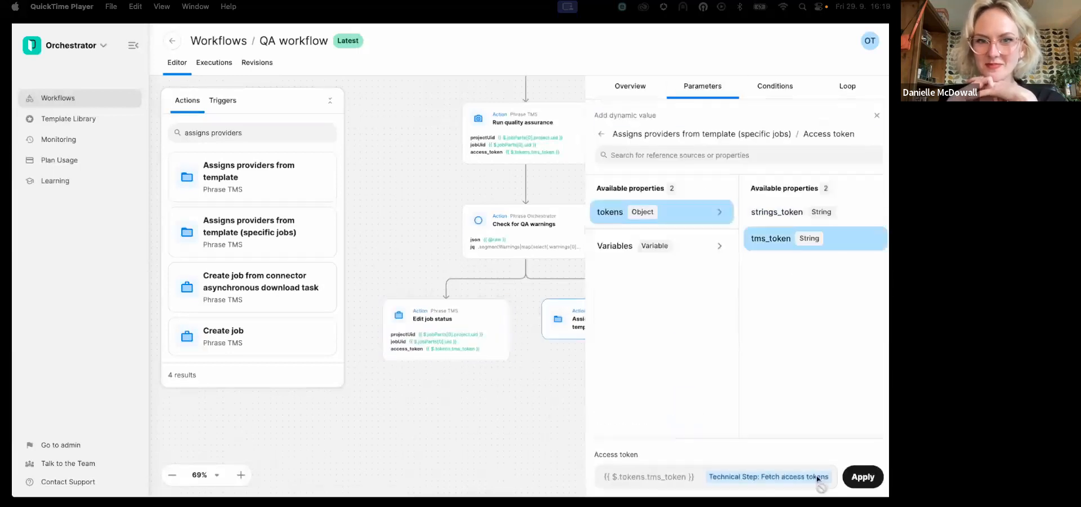
click(862, 476)
click(670, 187)
text(<templateID>)
Set the projectUid of Assigns providers from template (specific jobs) to {{ $.jobParts[0].project.uid }} from the job.created trigger.
click(732, 228)
click(870, 227)
click(647, 264)
click(801, 213)
Add a jobs list item with uid {{ $.jobParts[0].uid }} from the job.created trigger and save the parameters.
click(697, 407)
click(732, 343)
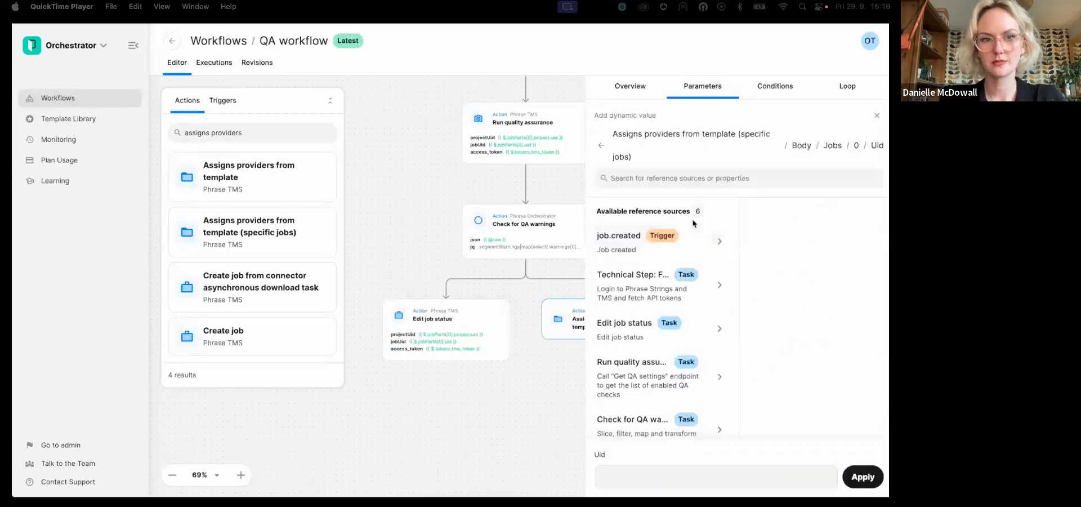
click(651, 275)
click(758, 422)
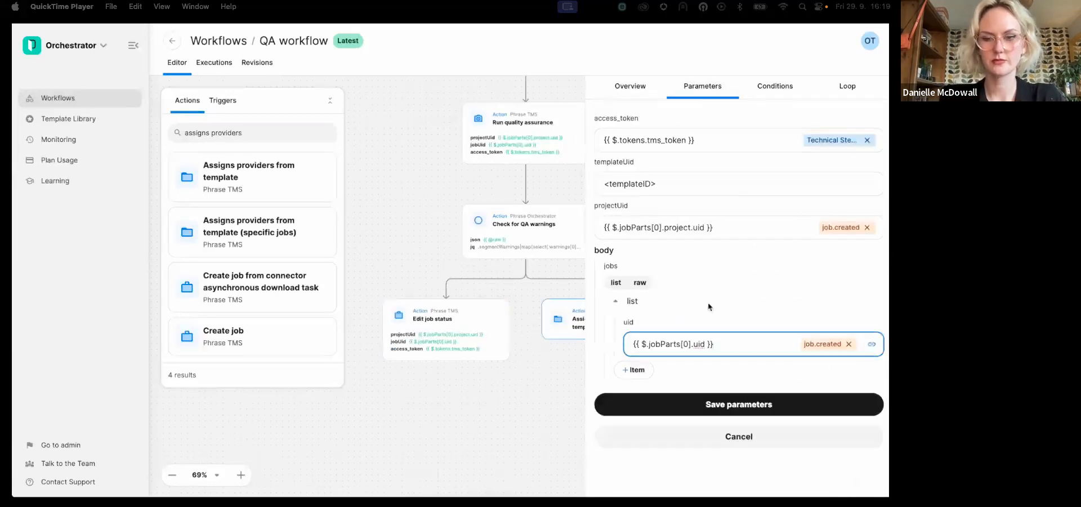
click(754, 409)
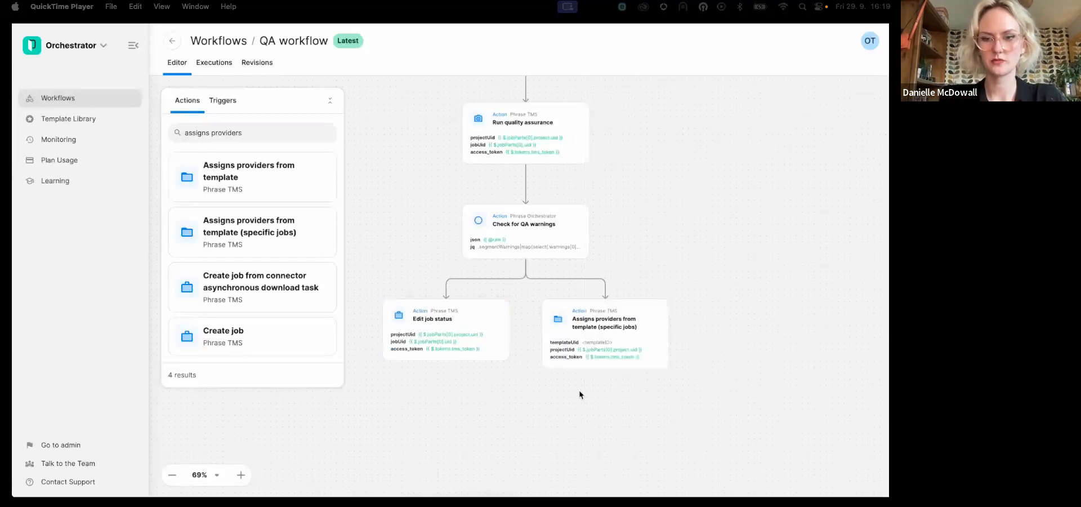
click(431, 327)
click(739, 222)
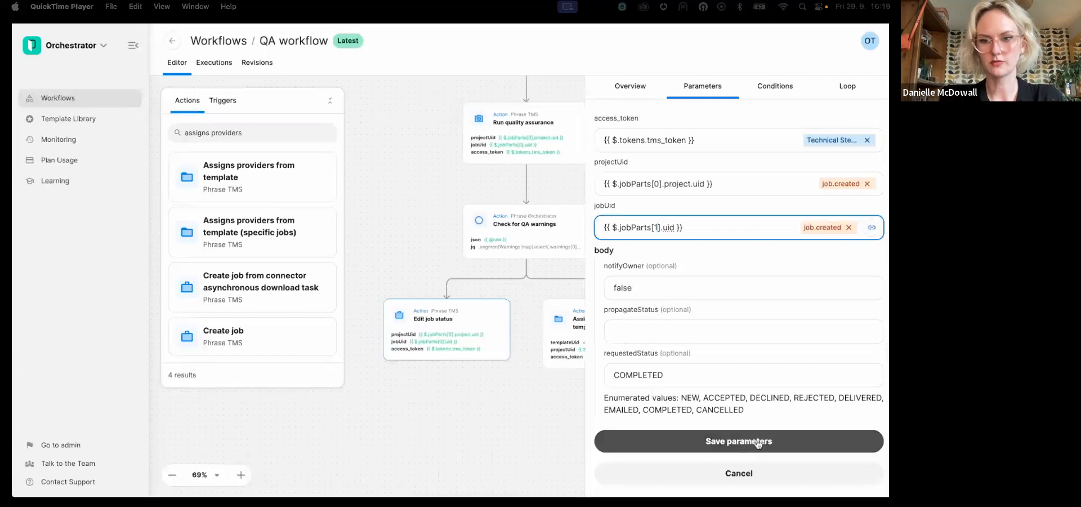
click(719, 441)
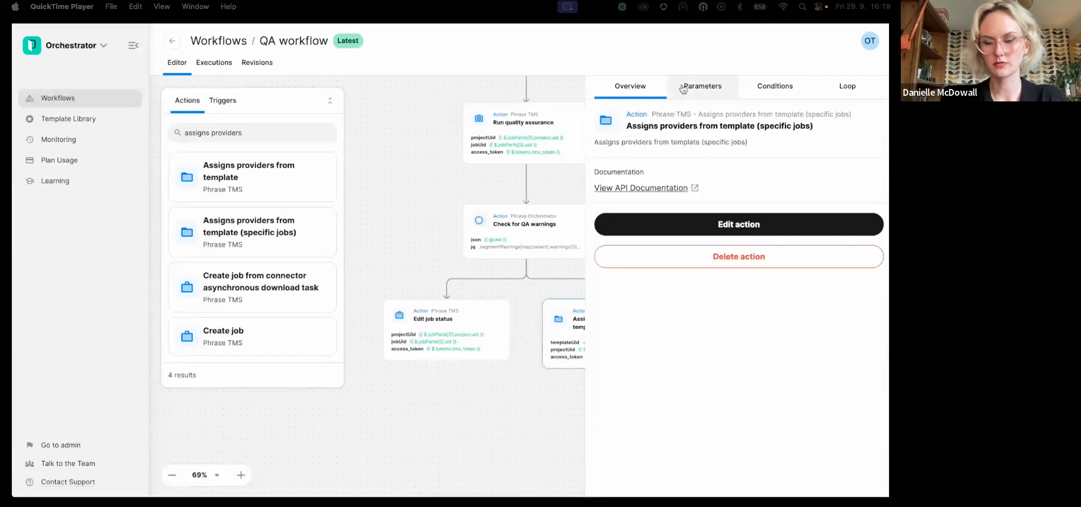
click(701, 86)
click(495, 401)
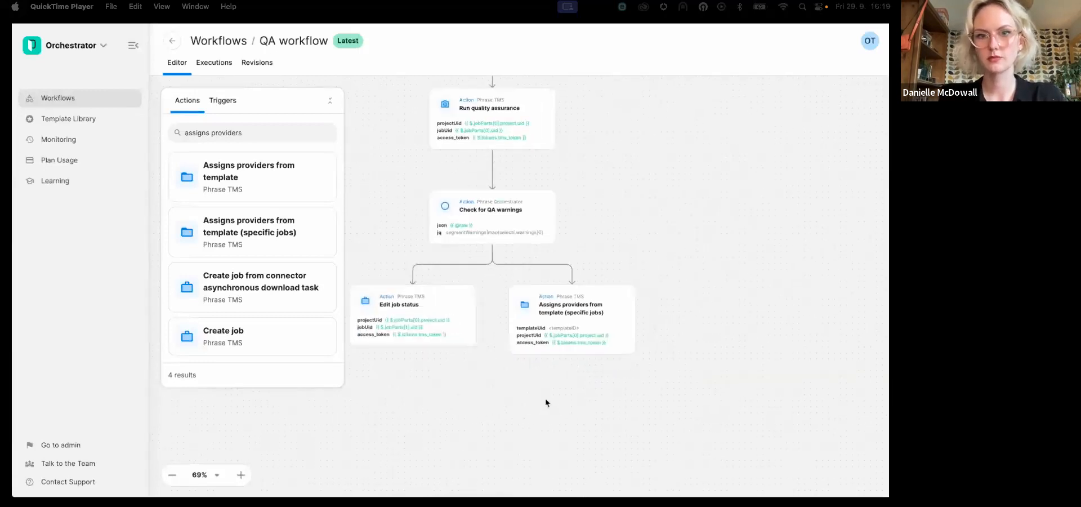
click(430, 309)
click(580, 394)
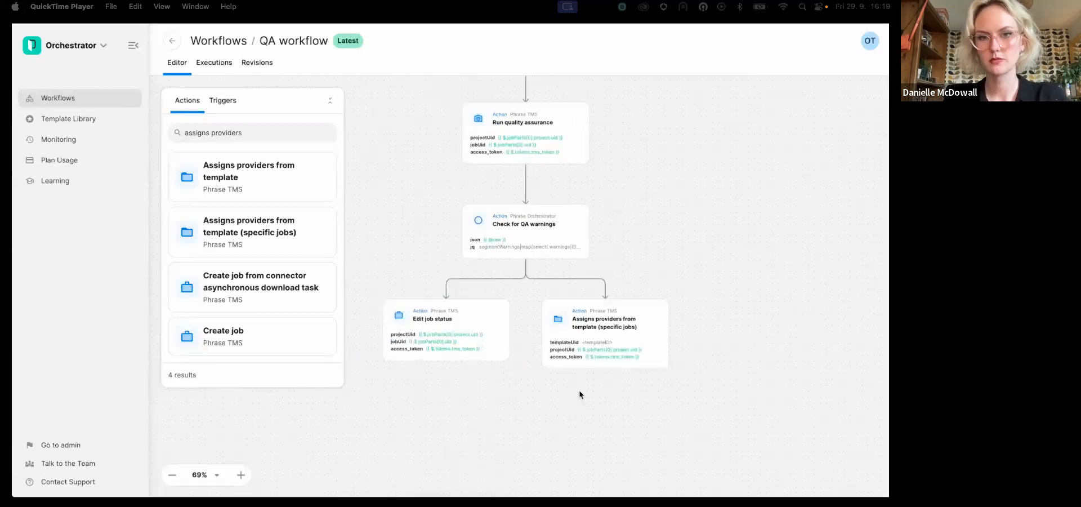
Change the jobUid parameter of the branched Edit job status to {{ $.jobParts[1].uid }} and save the parameters.
click(475, 327)
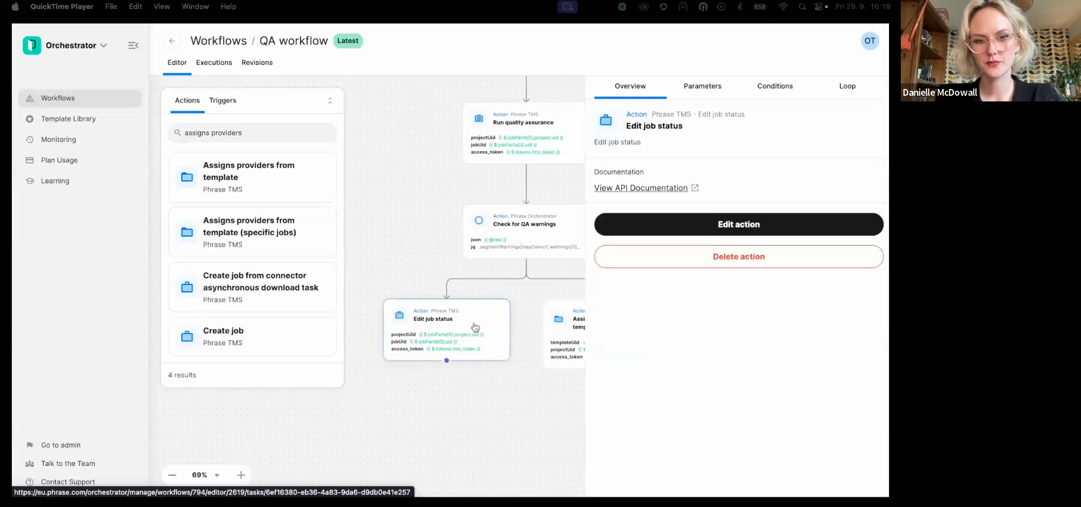
click(701, 90)
click(734, 213)
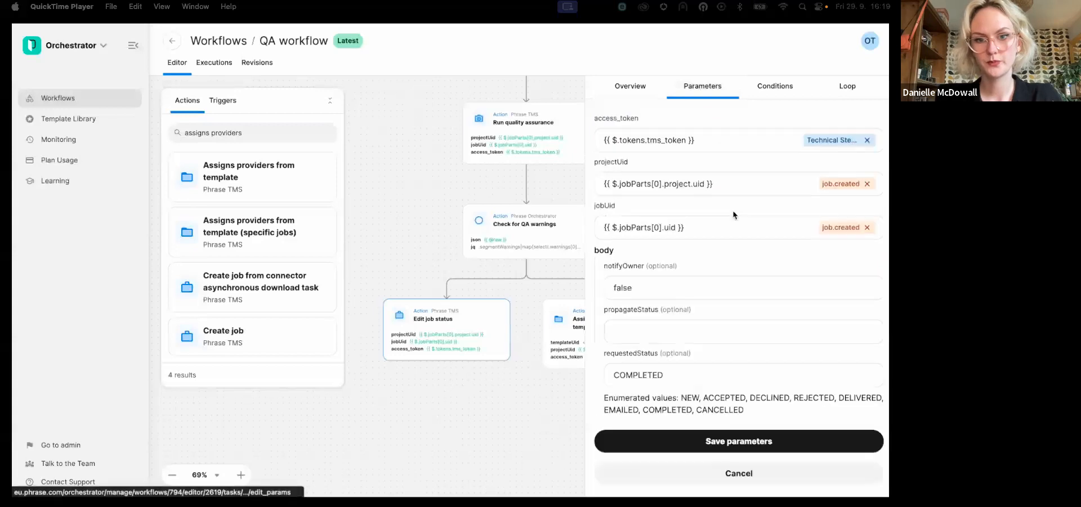
click(666, 224)
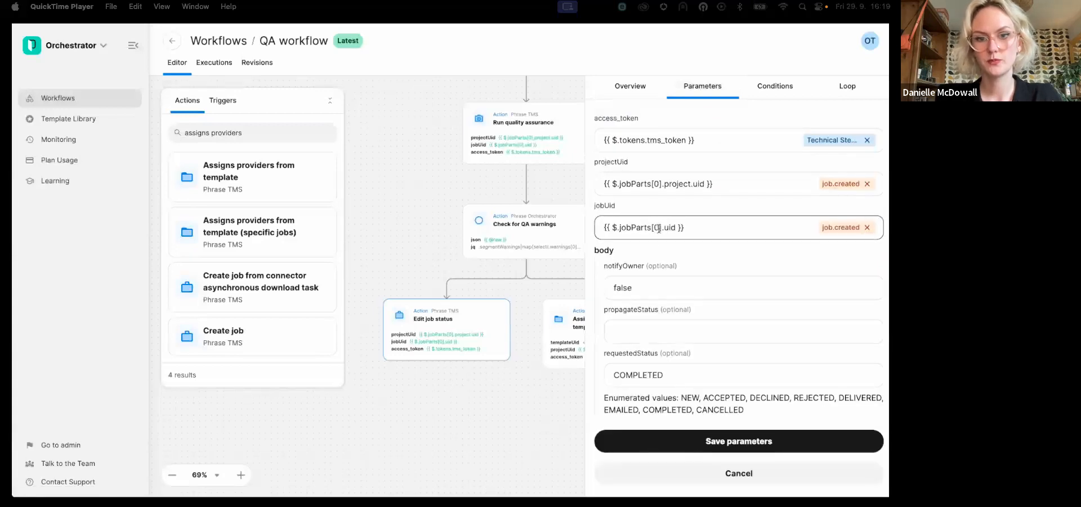
key(BackSpace)
text(1)
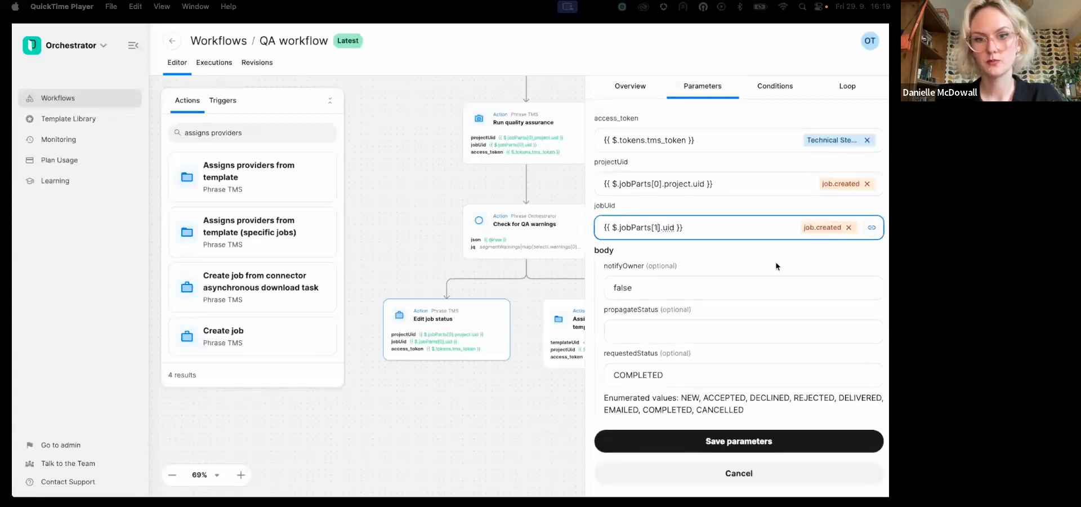
click(758, 443)
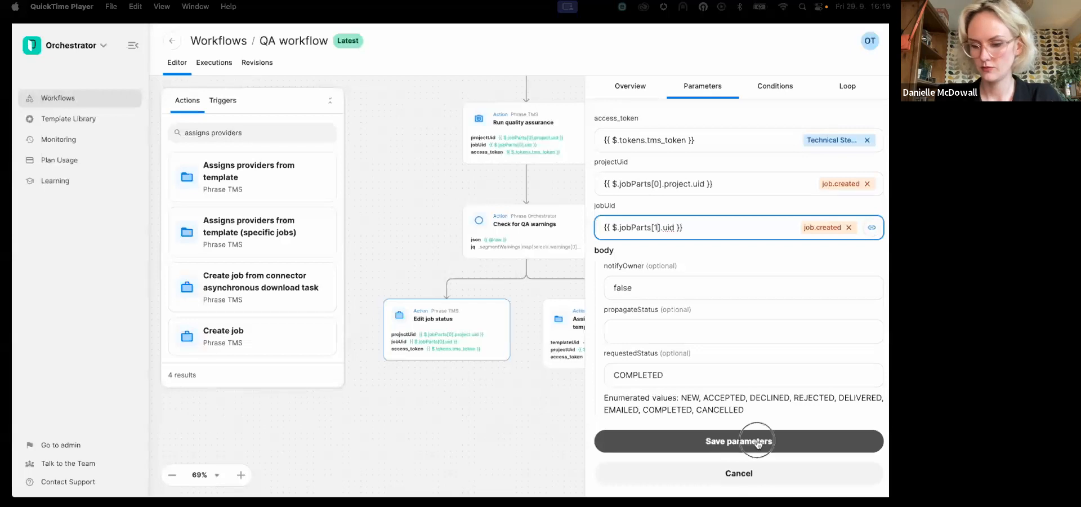
Update the job index in the jobs uid parameter of Assigns providers from template (specific jobs) and save the parameters.
click(572, 332)
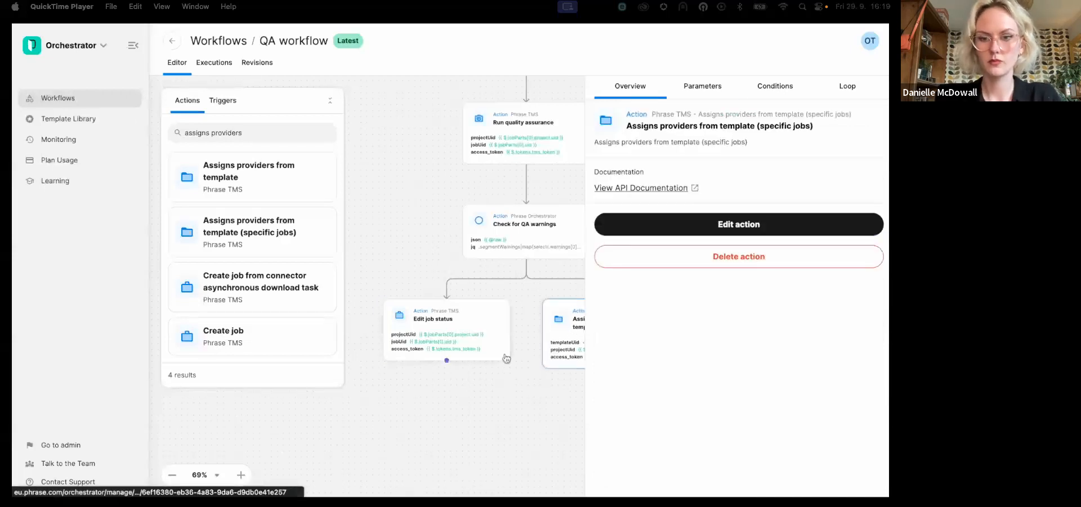
click(693, 91)
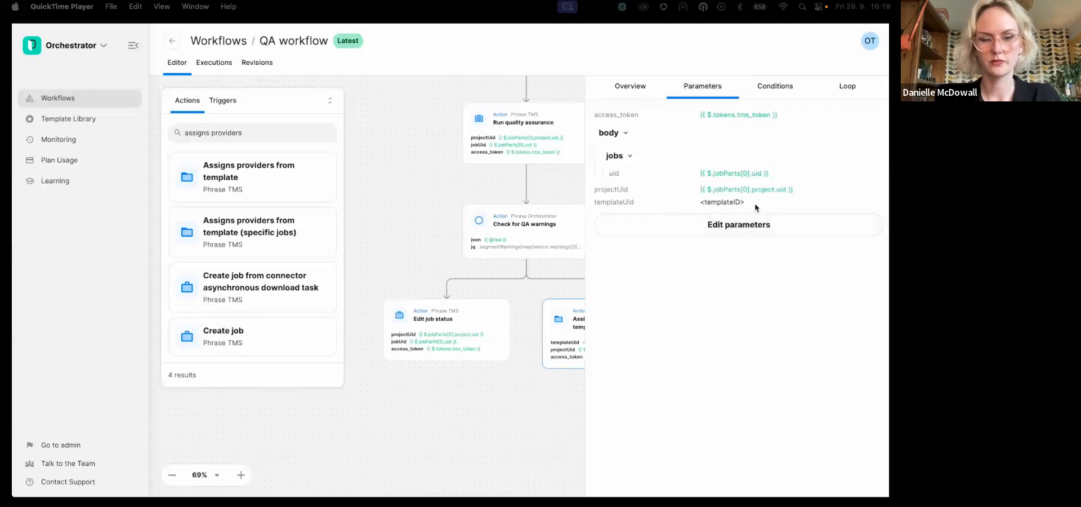
click(731, 227)
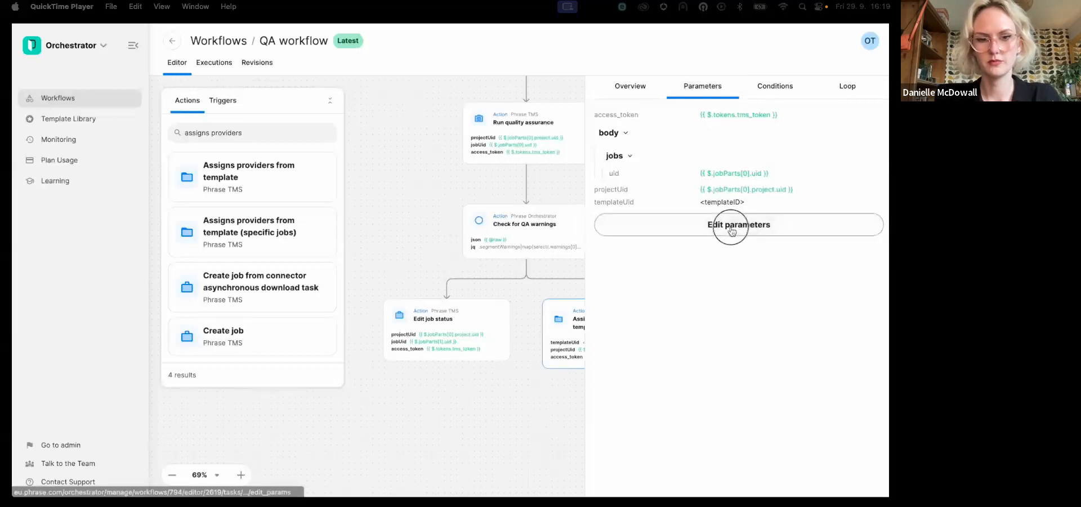
click(621, 227)
click(686, 344)
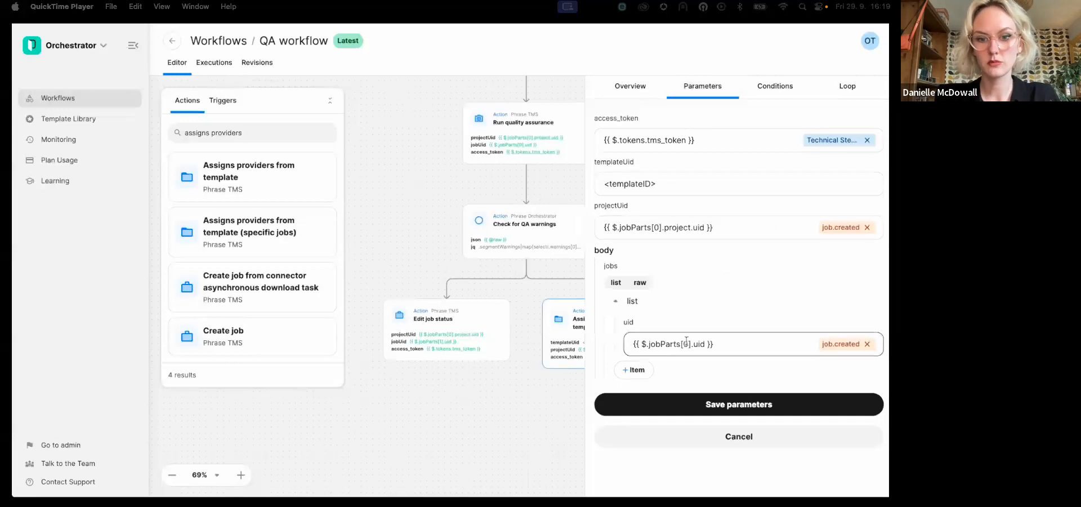
click(739, 404)
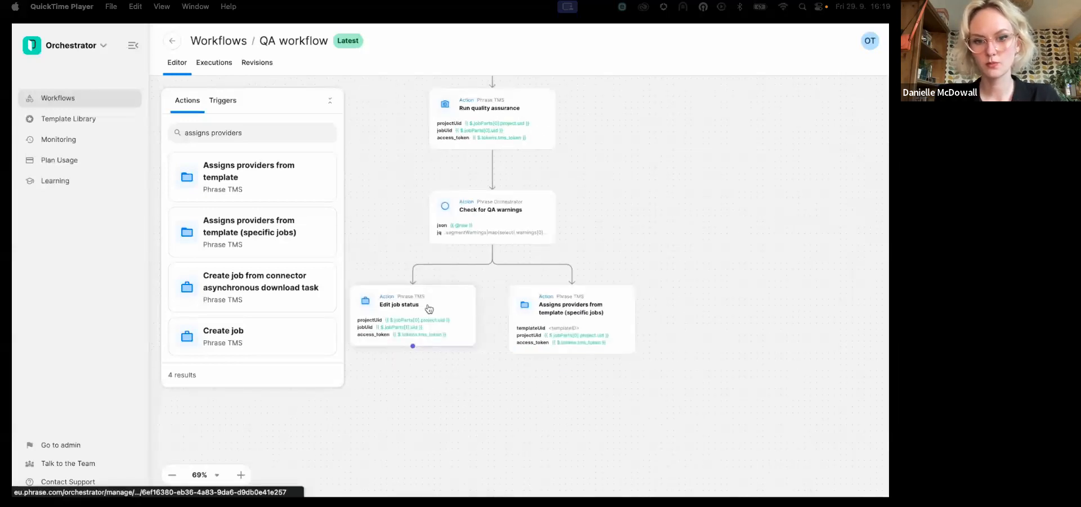
Start a condition for the Edit job status action under Check for QA warnings and negate its statement with NOT.
click(429, 308)
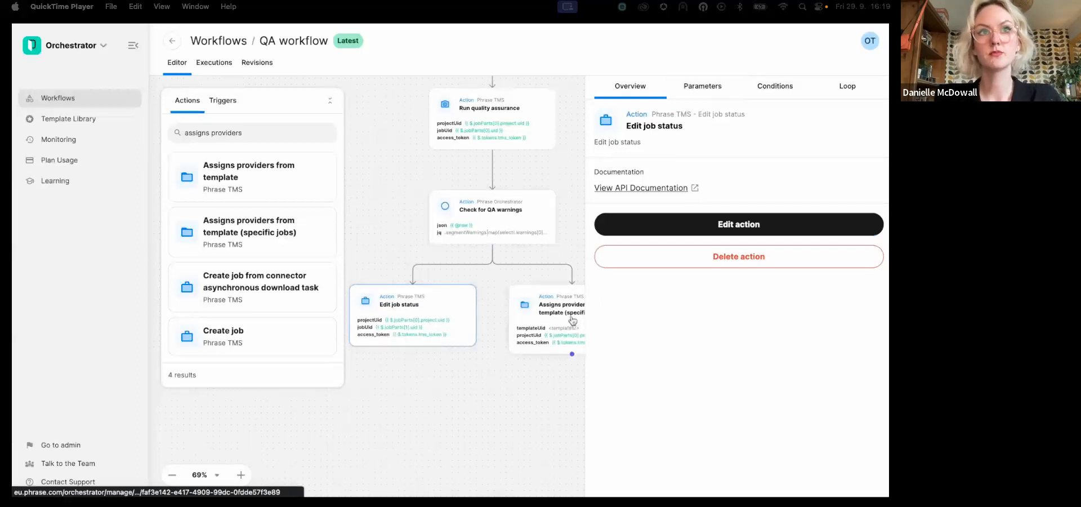
click(778, 90)
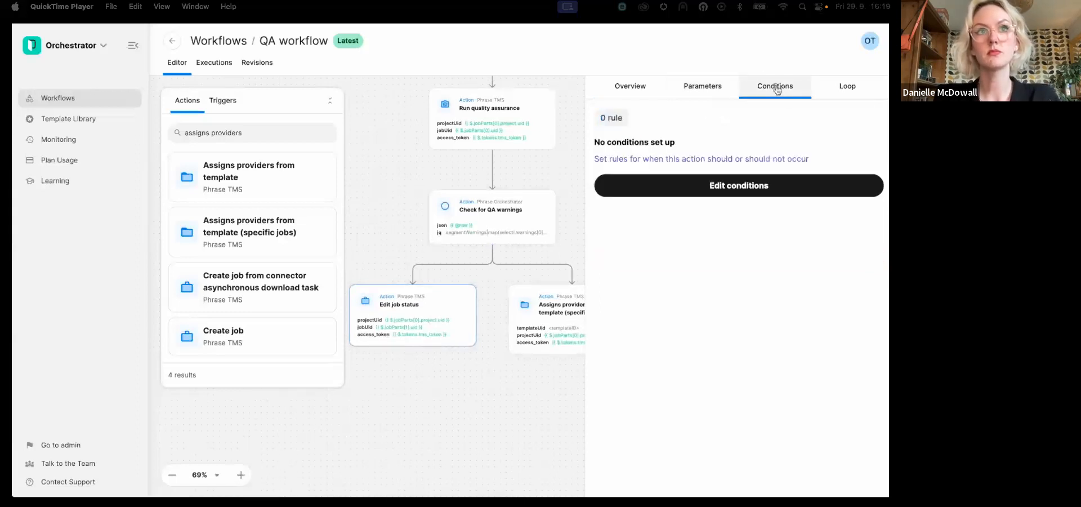
click(726, 194)
click(635, 140)
click(672, 145)
click(673, 144)
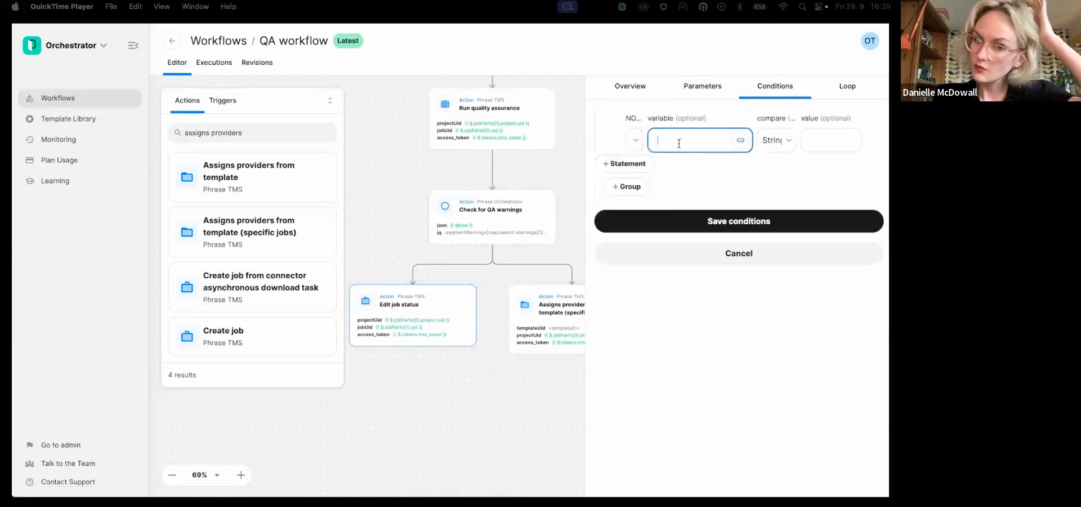
click(739, 139)
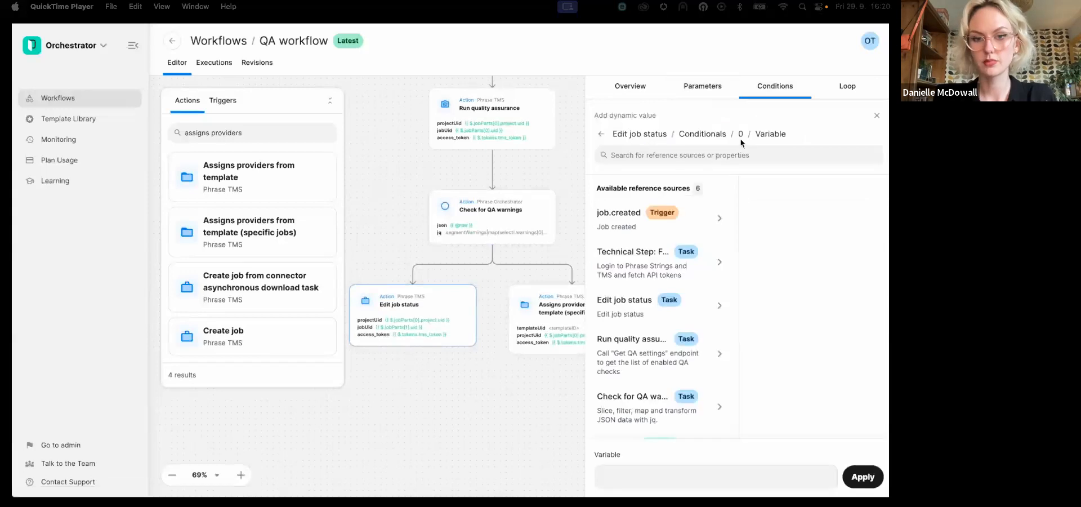
click(669, 413)
click(774, 218)
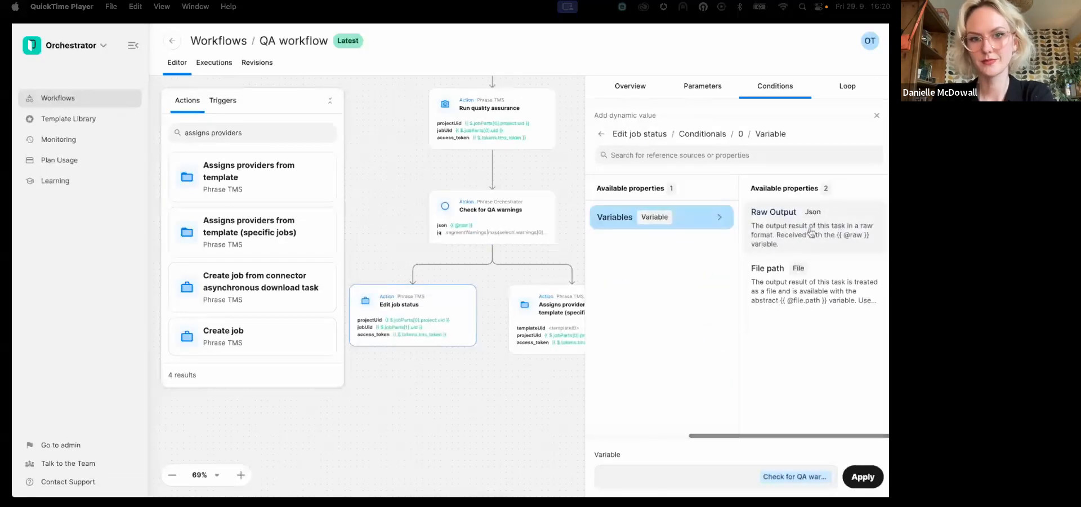
click(779, 228)
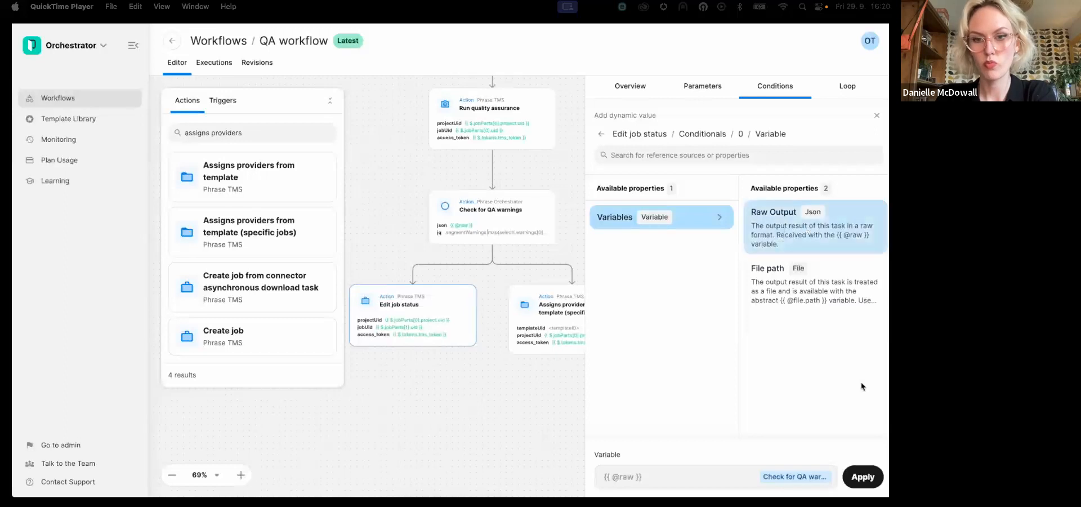
click(861, 476)
click(821, 139)
text(true)
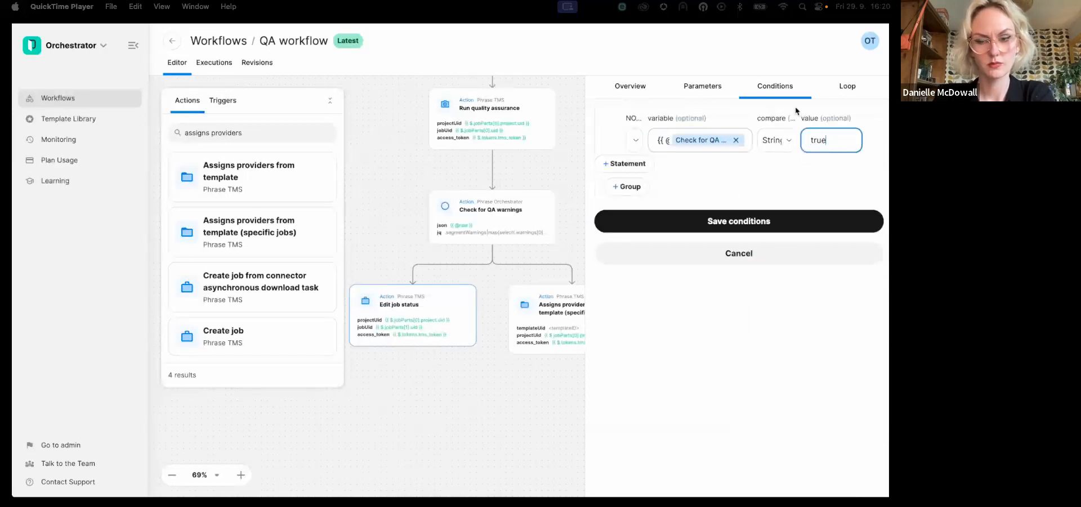
click(765, 224)
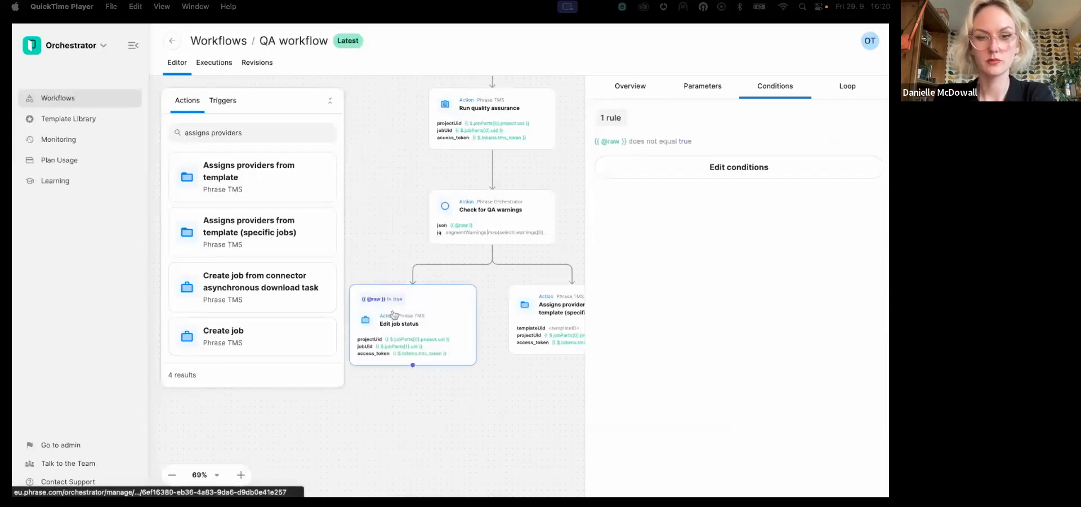
click(567, 336)
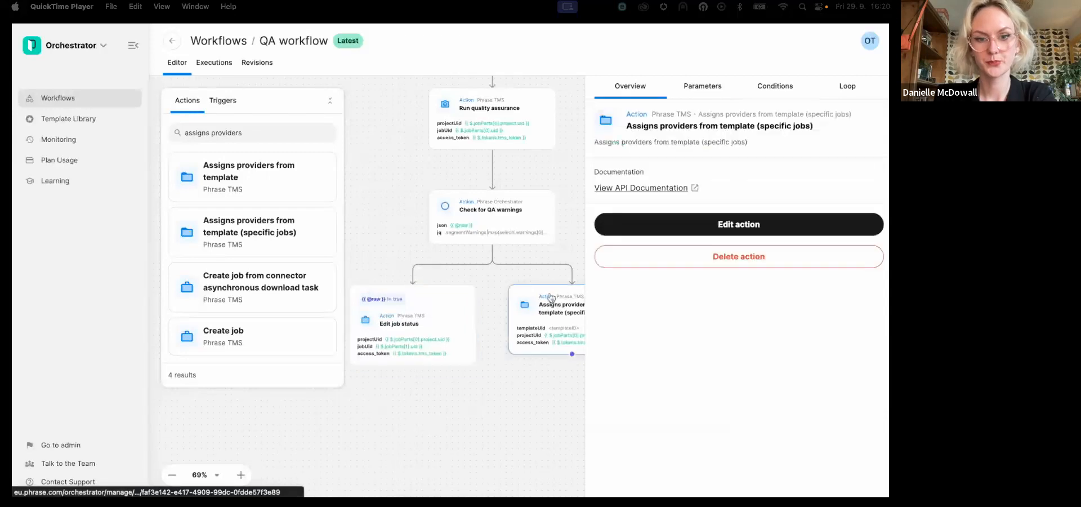
click(779, 96)
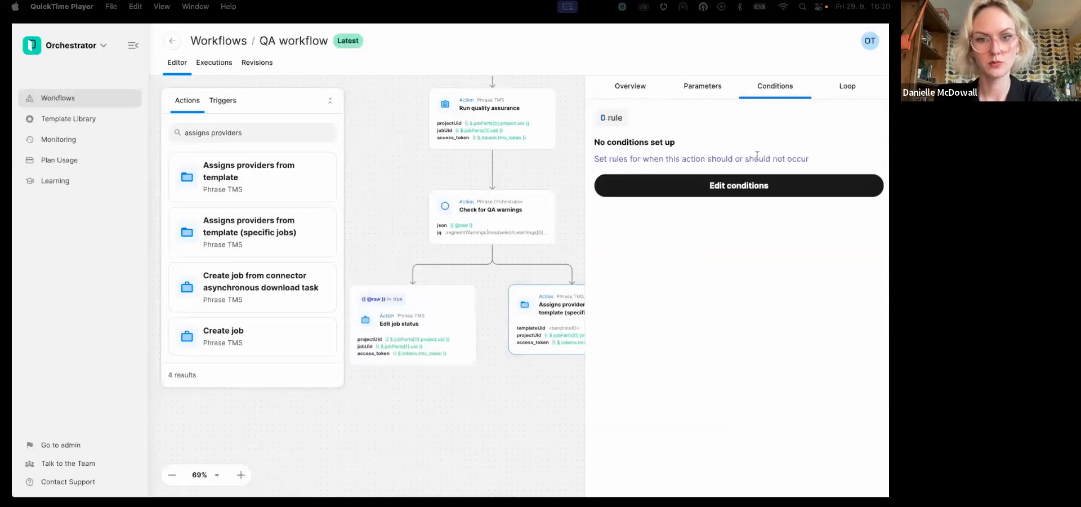
click(740, 187)
click(682, 141)
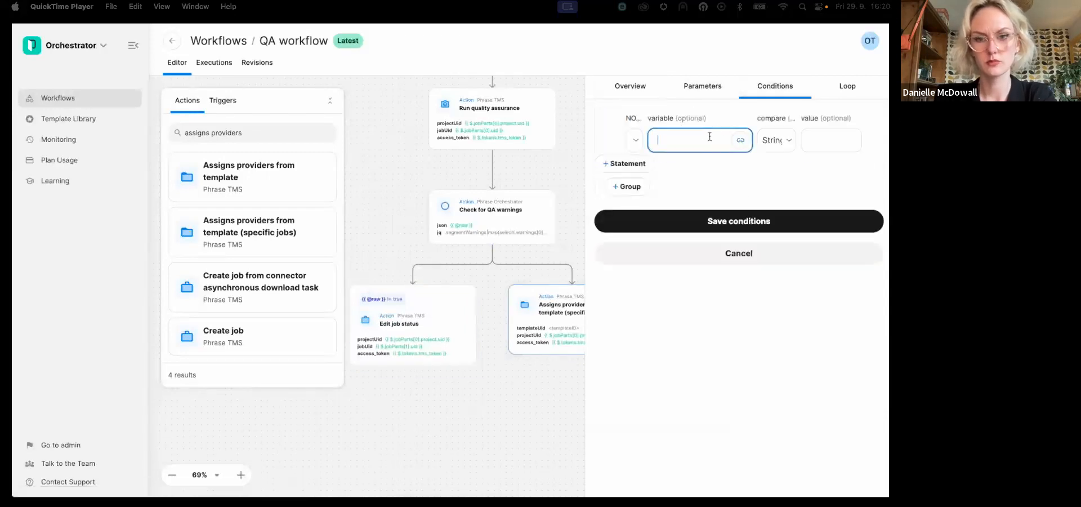
click(741, 141)
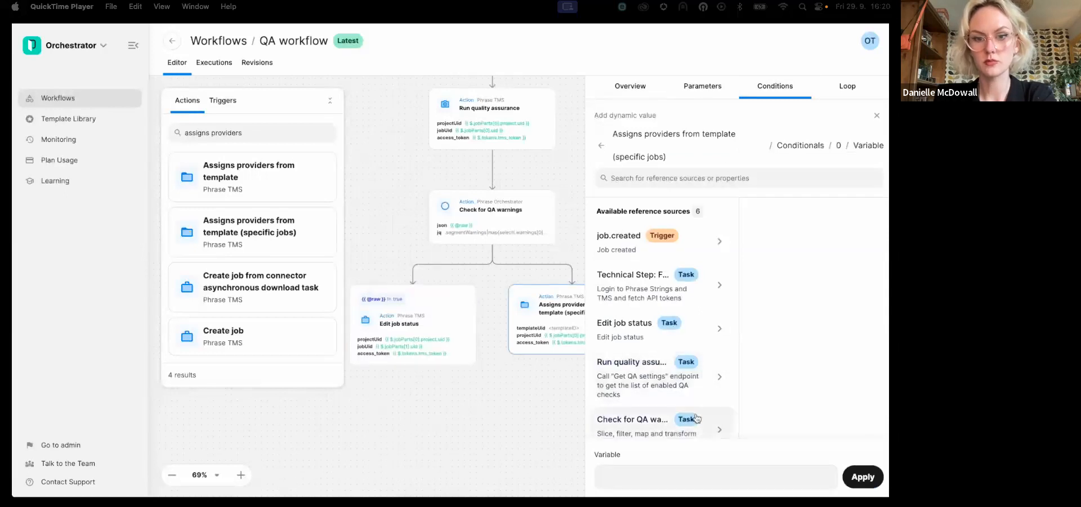
click(718, 420)
click(827, 243)
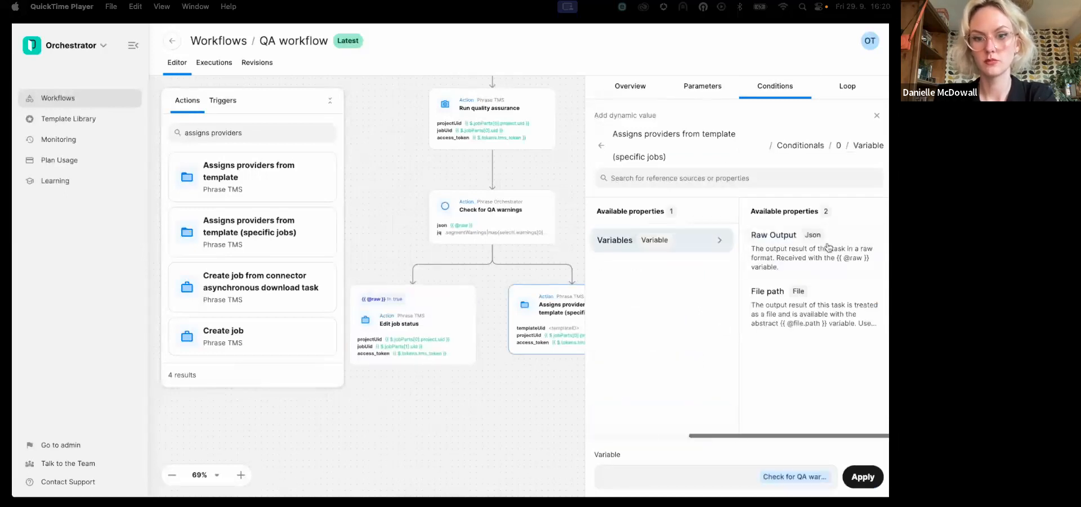
click(785, 250)
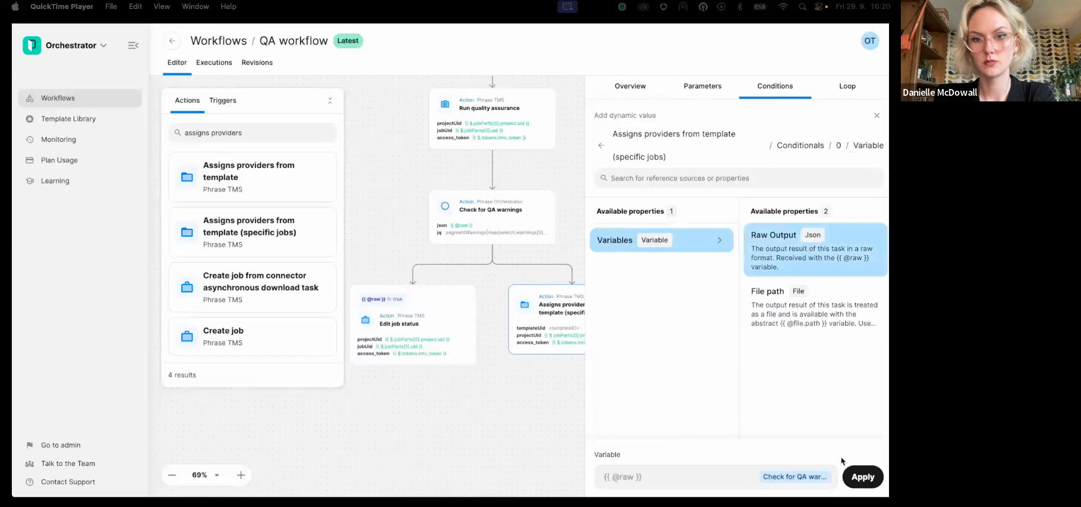
click(854, 474)
Leave the statement without NOT, set its comparison value to true, and save the conditions.
click(639, 145)
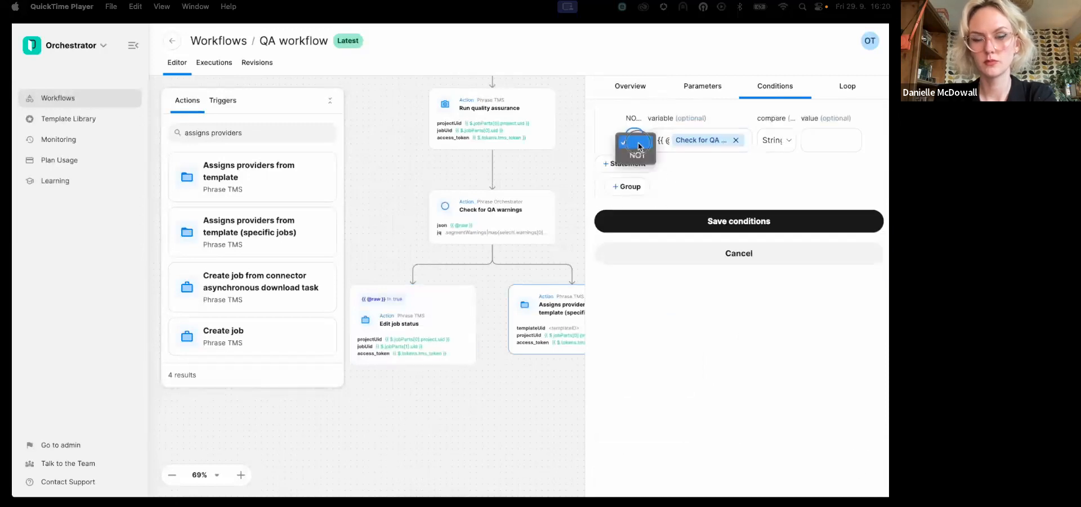
click(636, 141)
click(833, 140)
text(true)
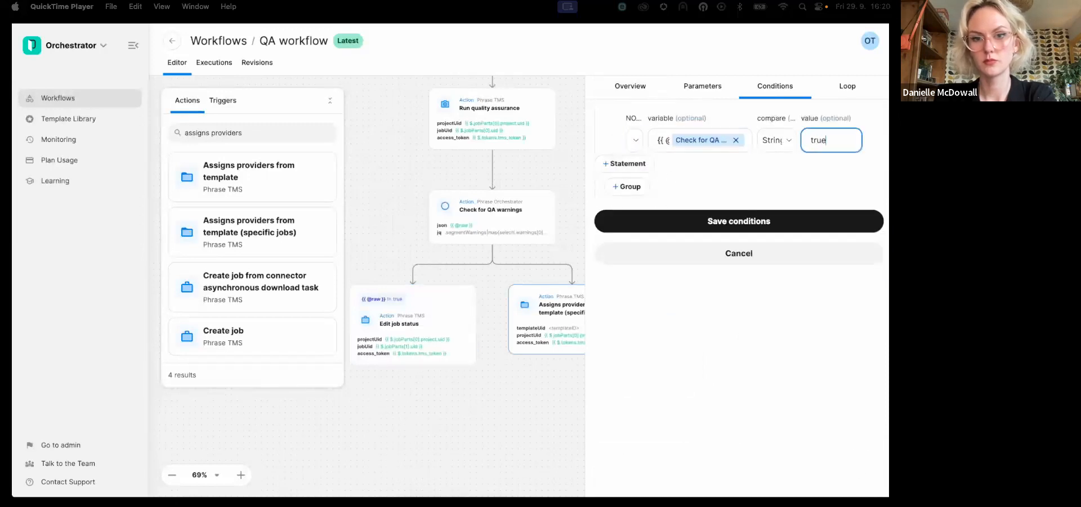
click(775, 221)
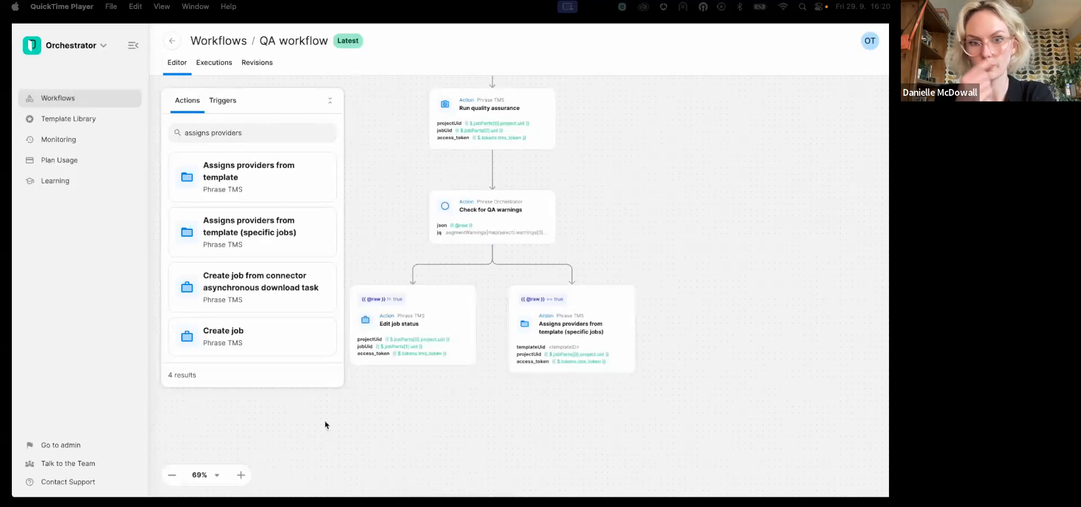
Find the Notify assigned users action and add it below Assigns providers from template (specific jobs).
triple_click(248, 132)
text(notify)
drag(263, 185, 591, 416)
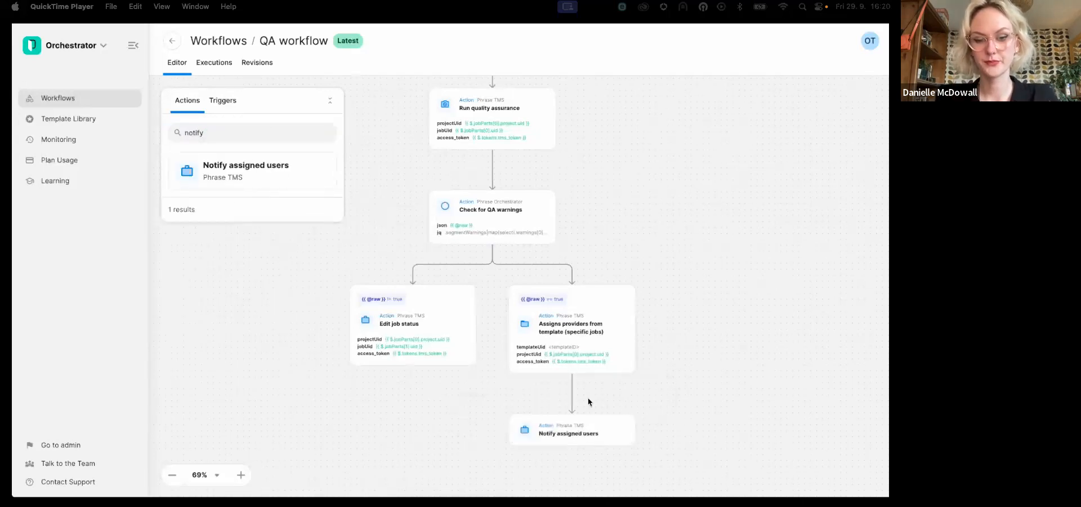
Set the access_token parameter of Notify assigned users to {{ $.tokens.tms_token }} from the Technical Step.
click(604, 434)
click(701, 92)
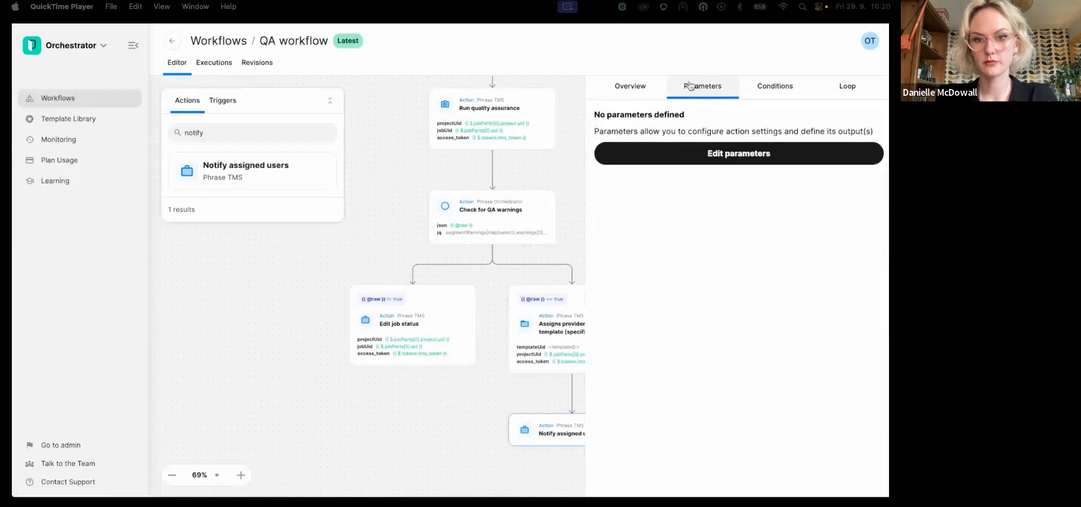
click(706, 166)
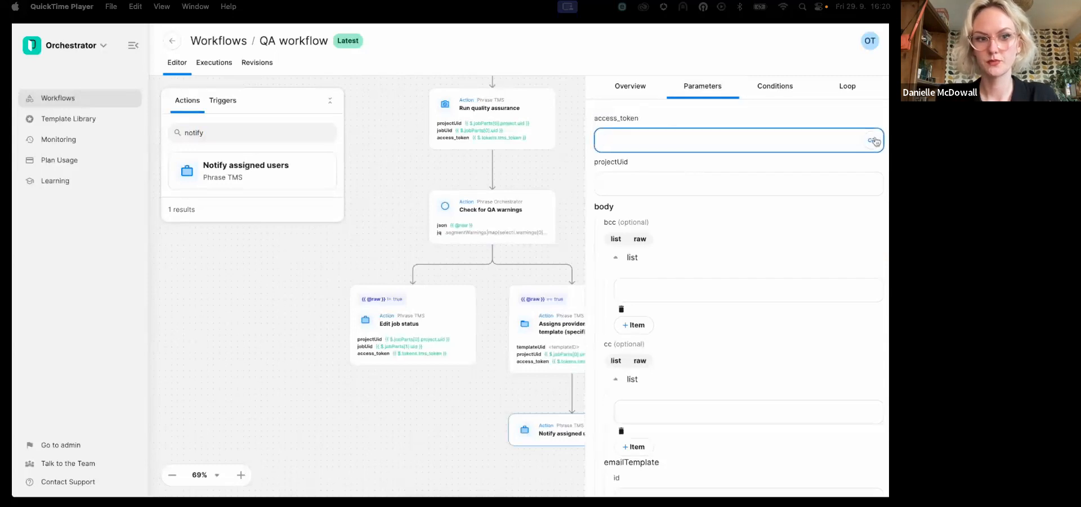
click(874, 140)
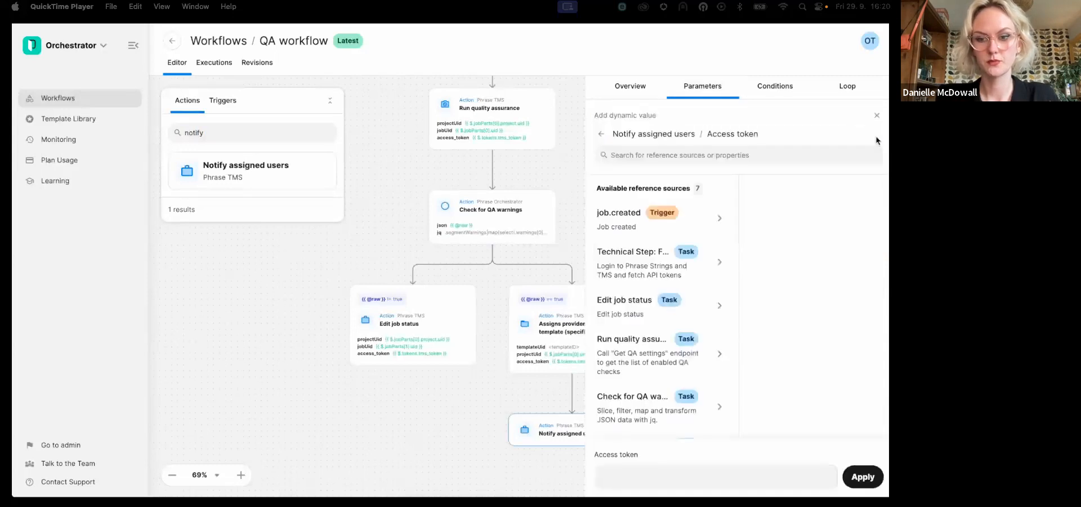
click(702, 277)
click(782, 215)
click(770, 238)
click(862, 476)
Set the projectUid of Notify assigned users to {{ $.jobParts[0].project.uid }} from the job.created trigger.
click(874, 182)
scroll(676, 302, down, 3)
scroll(676, 302, up, 3)
click(627, 212)
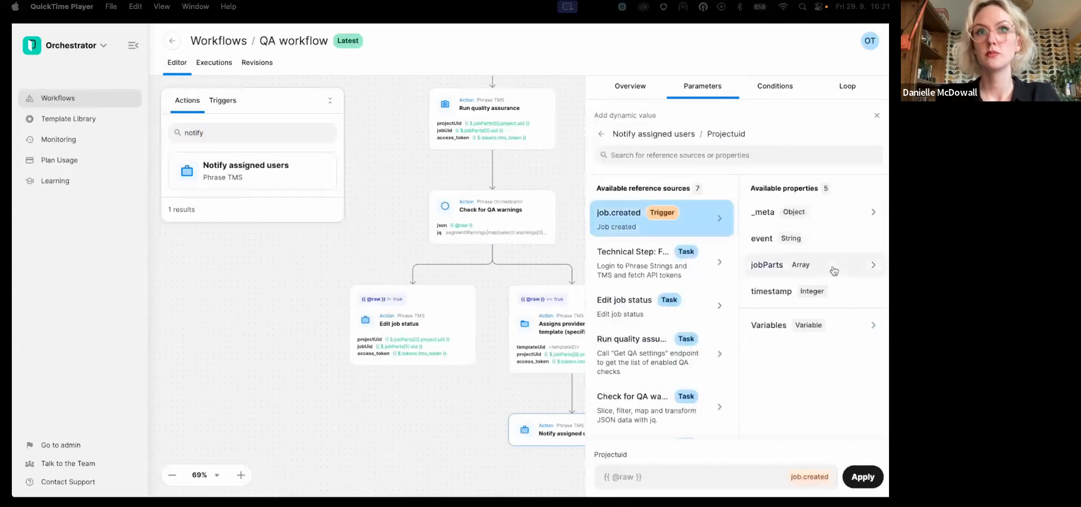
click(765, 263)
click(788, 212)
click(767, 236)
scroll(785, 316, down, 2)
click(765, 260)
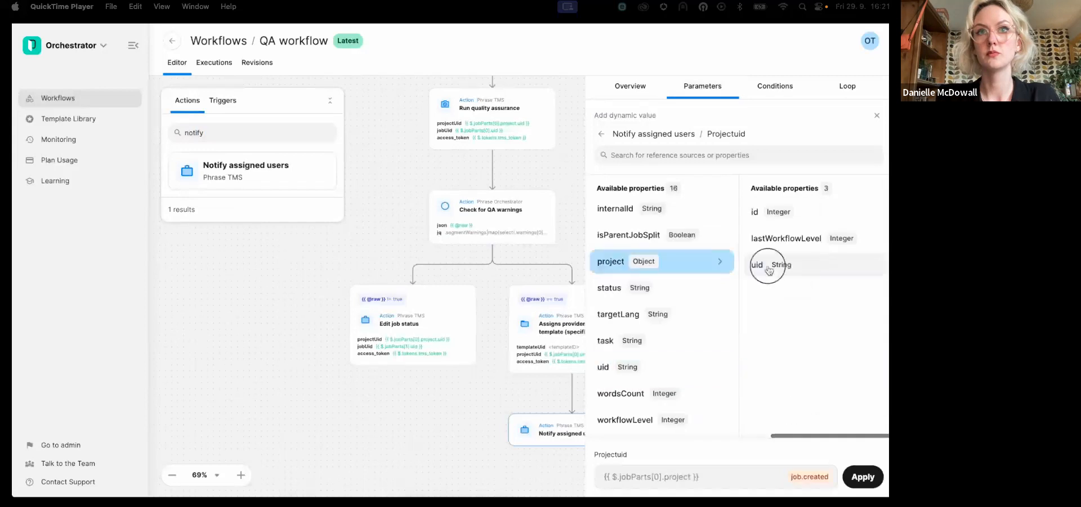
double_click(767, 265)
click(702, 361)
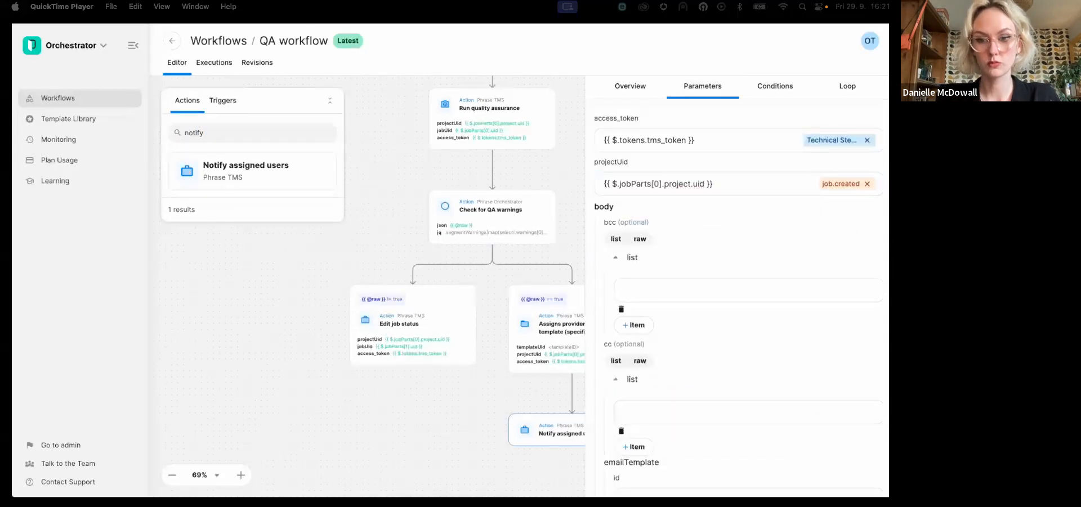
Set the uid in the jobs list of Notify assigned users to {{ $.jobParts[0].uid }} from the job.created trigger.
scroll(726, 338, down, 5)
click(737, 393)
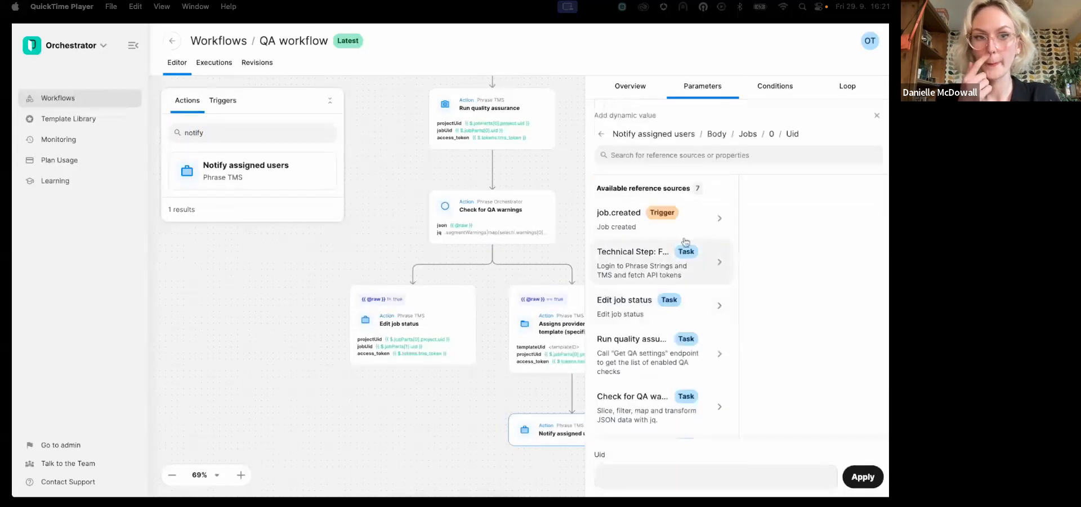
click(800, 272)
click(799, 239)
click(760, 367)
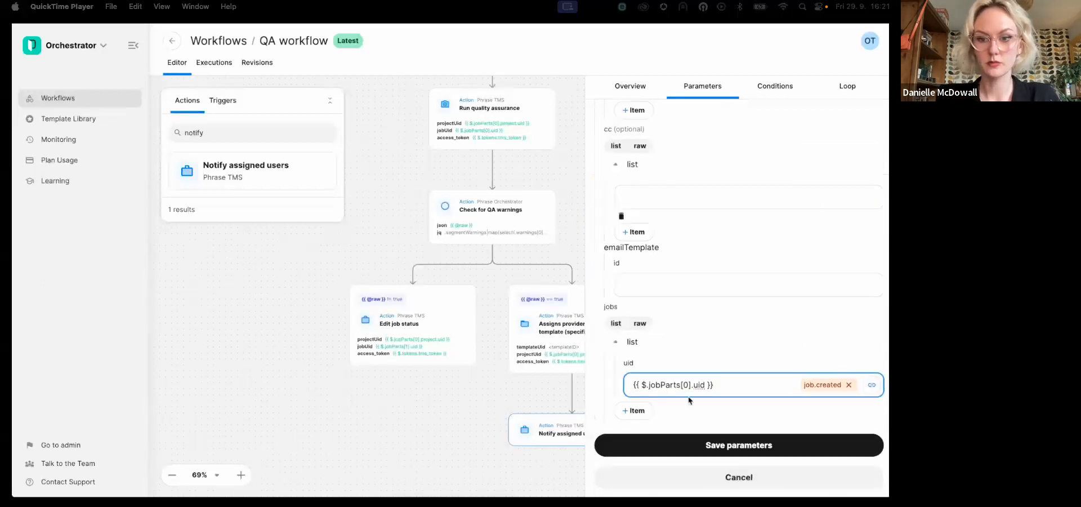
Change the jobs uid to {{ $.jobParts[1].uid }}, set the emailTemplate id to <emailTemplateID>, and save the parameters.
click(679, 292)
text(<emailTemplateID)
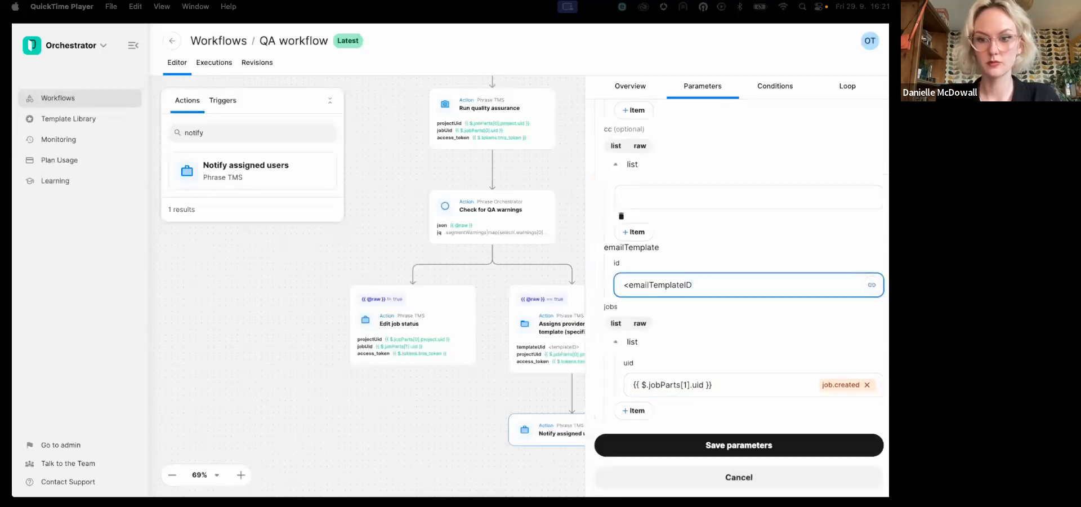
click(738, 445)
drag(447, 272, 390, 270)
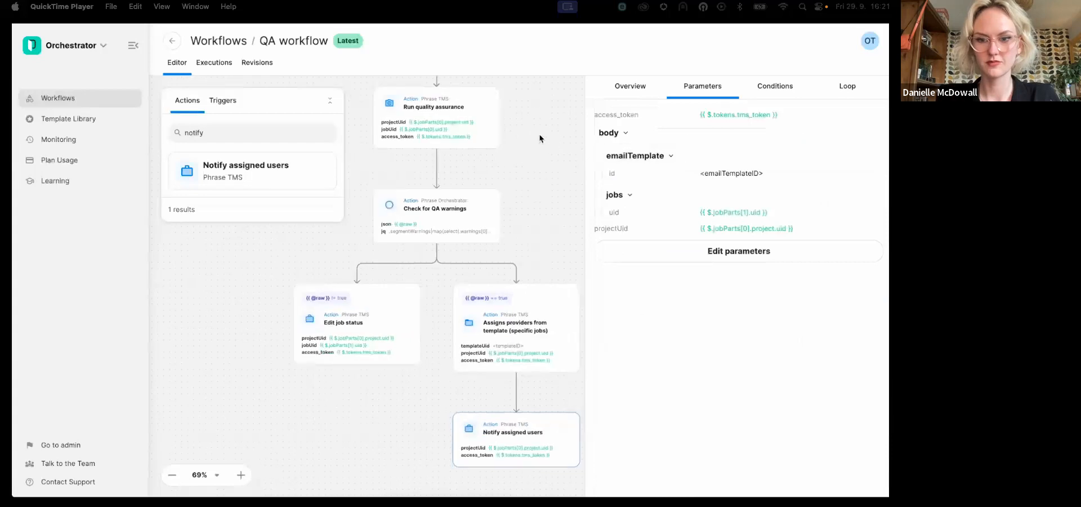
click(540, 136)
drag(539, 138, 542, 149)
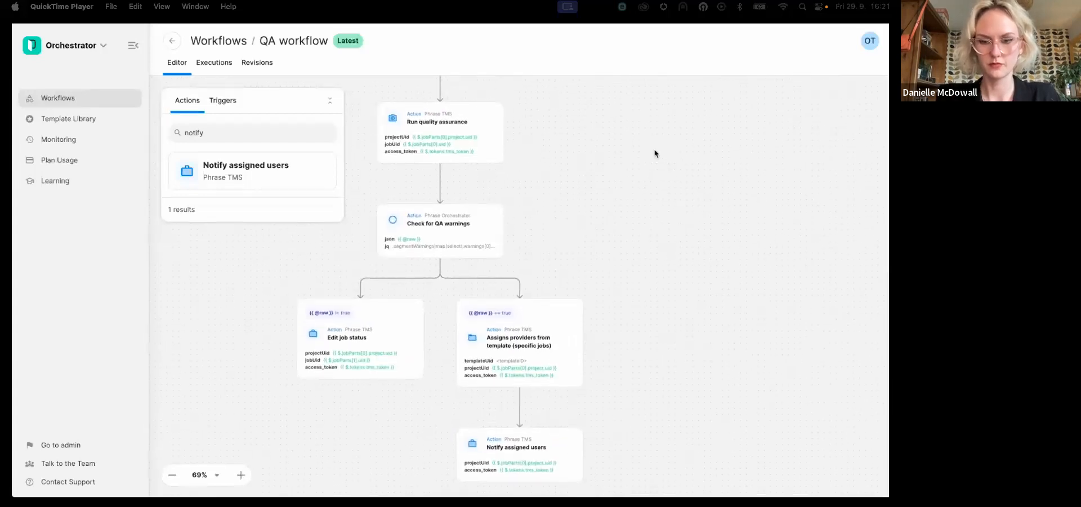
scroll(654, 149, down, 3)
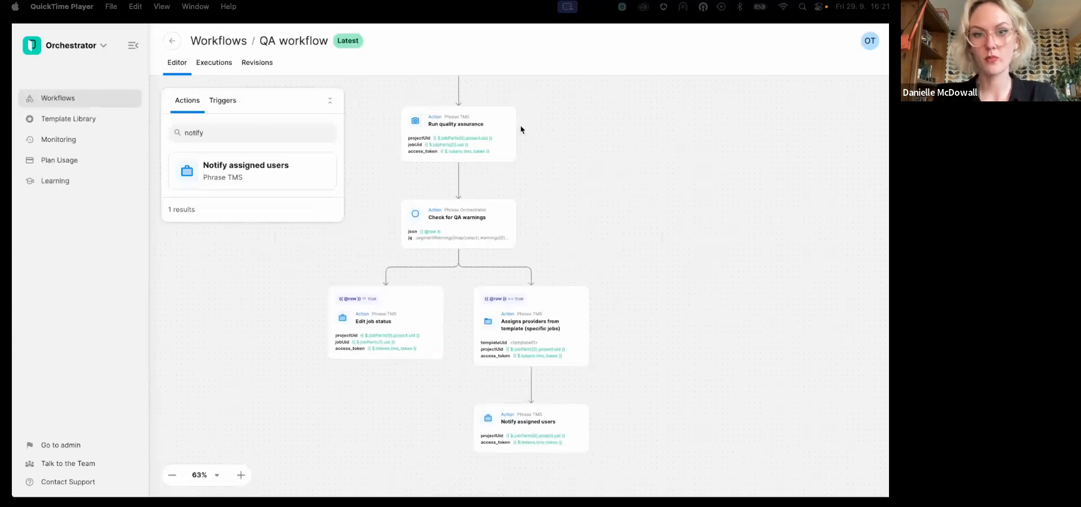
drag(653, 107, 658, 212)
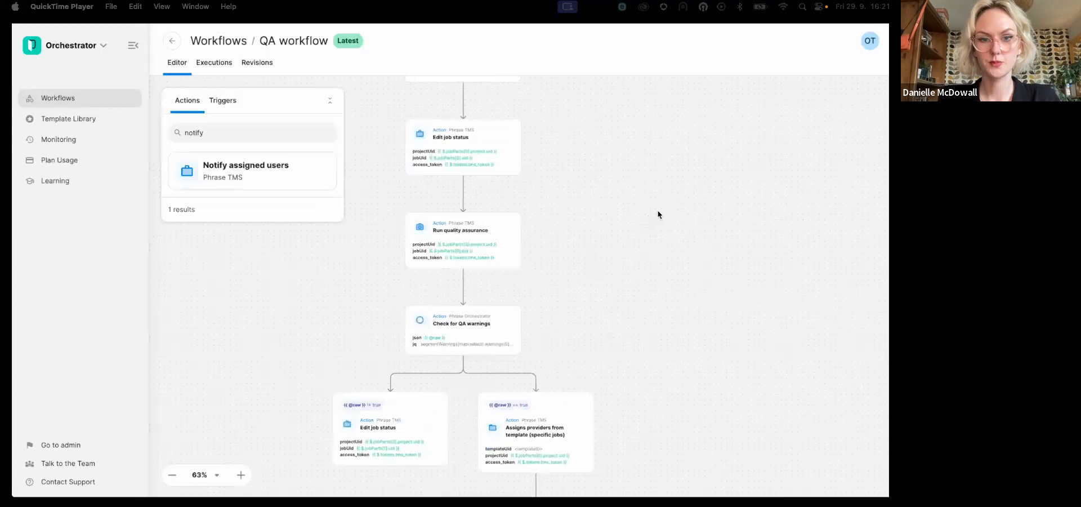
drag(654, 323, 650, 244)
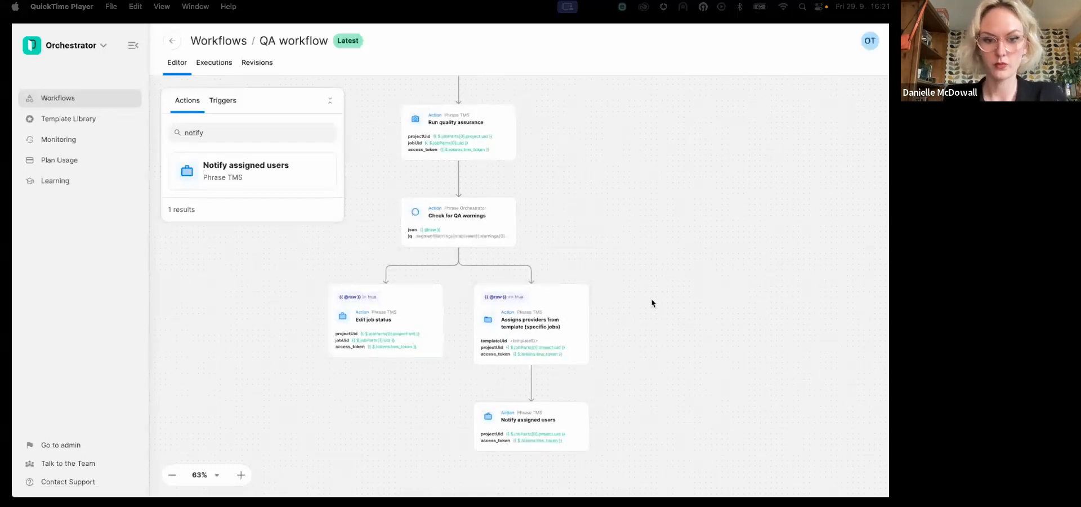
drag(700, 300, 714, 300)
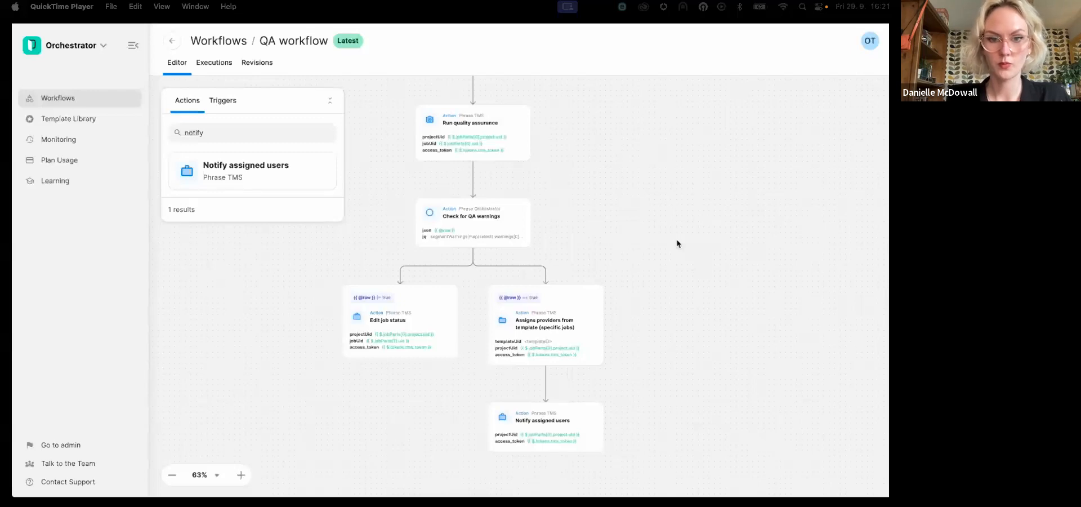
drag(662, 223, 663, 254)
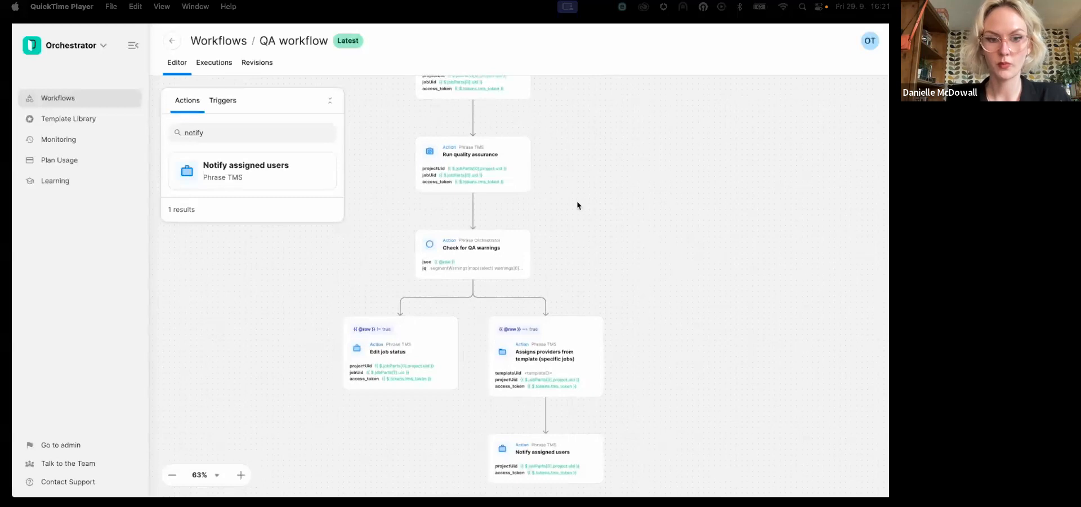
Inspect the json and jq parameters of the Check for QA warnings action and close them without saving.
click(459, 252)
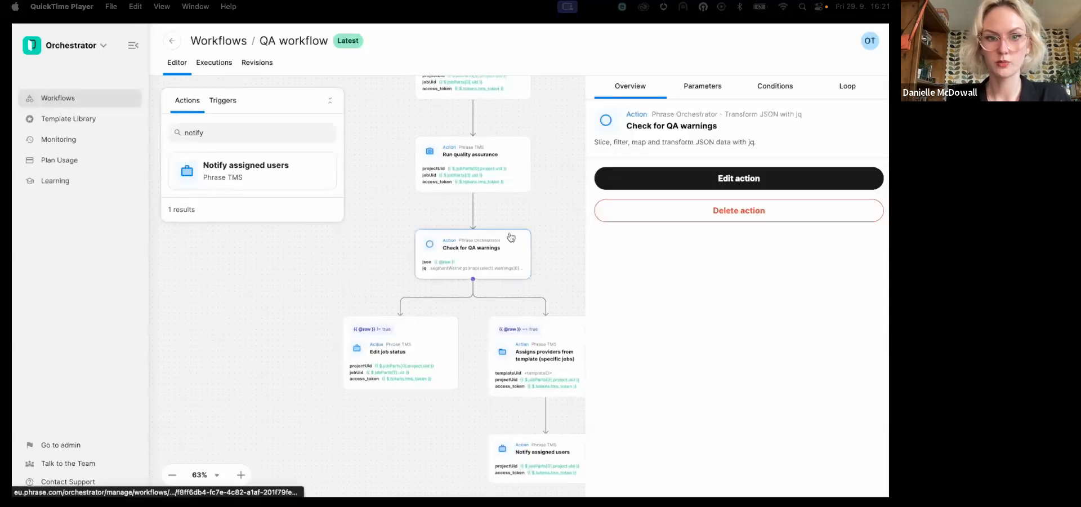
click(709, 87)
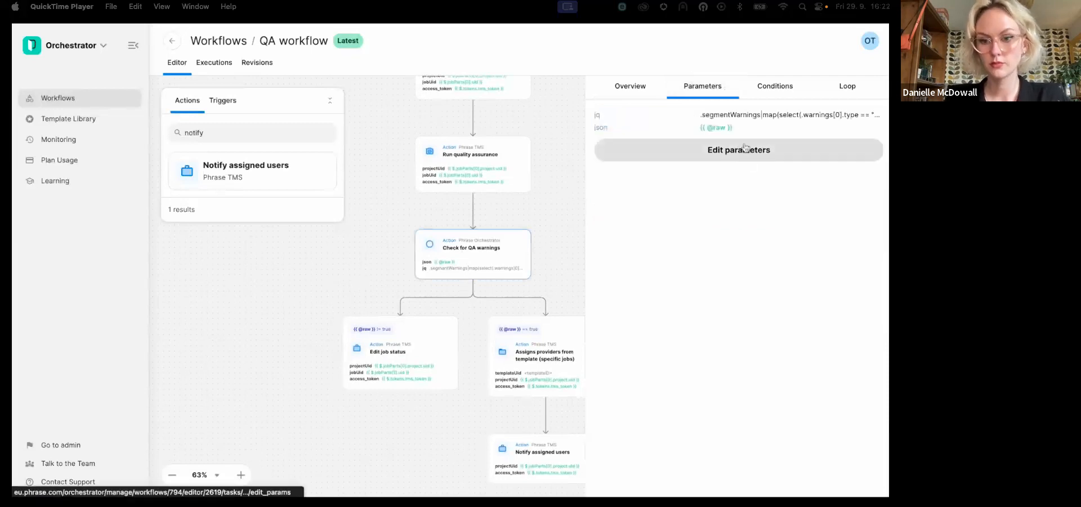
click(696, 155)
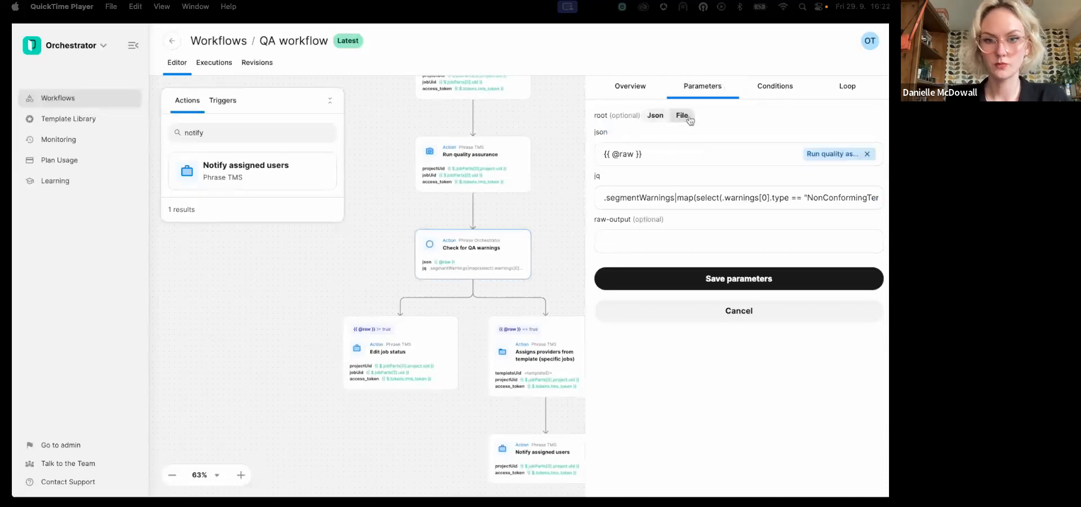
click(675, 158)
drag(675, 157, 597, 154)
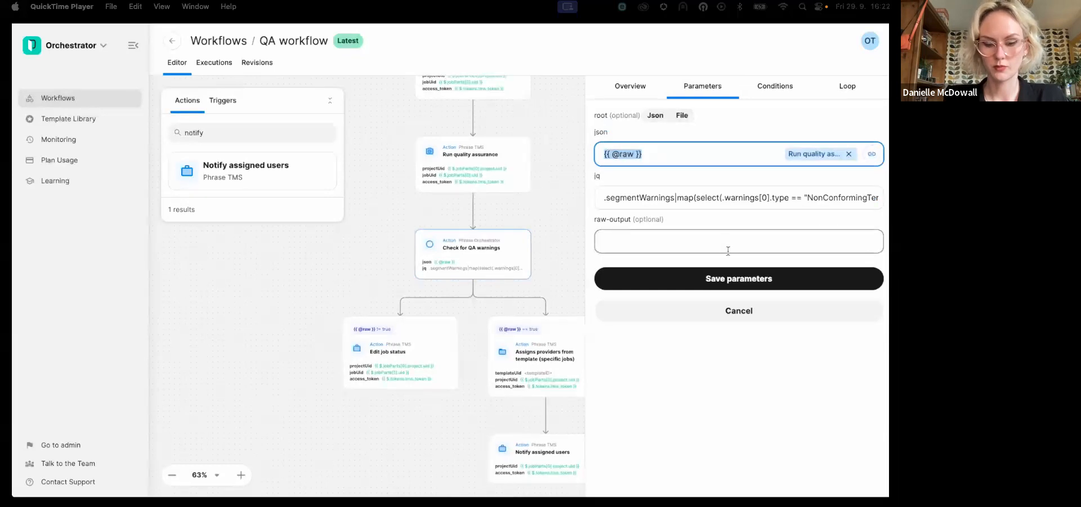
click(741, 312)
click(554, 167)
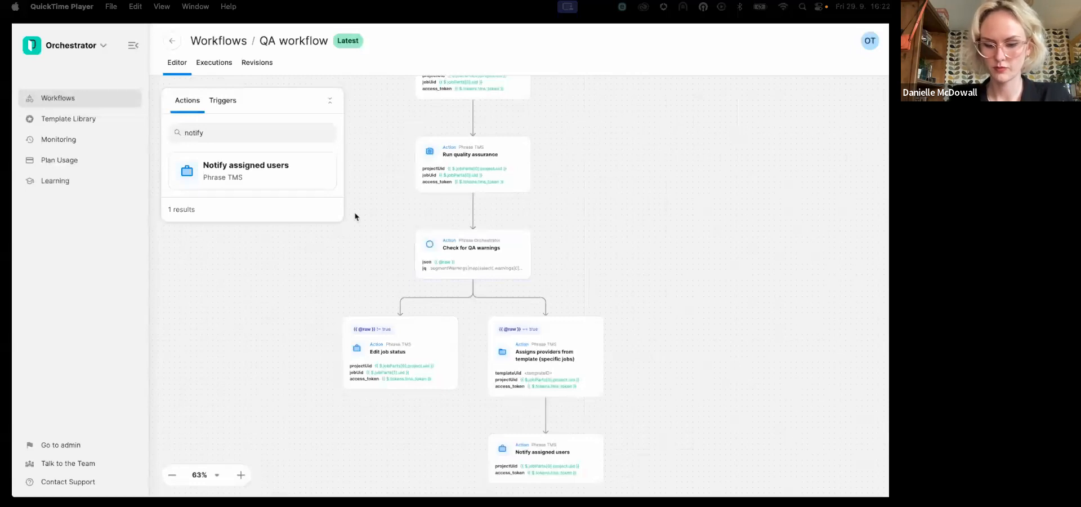
drag(664, 137, 671, 236)
scroll(670, 236, down, 5)
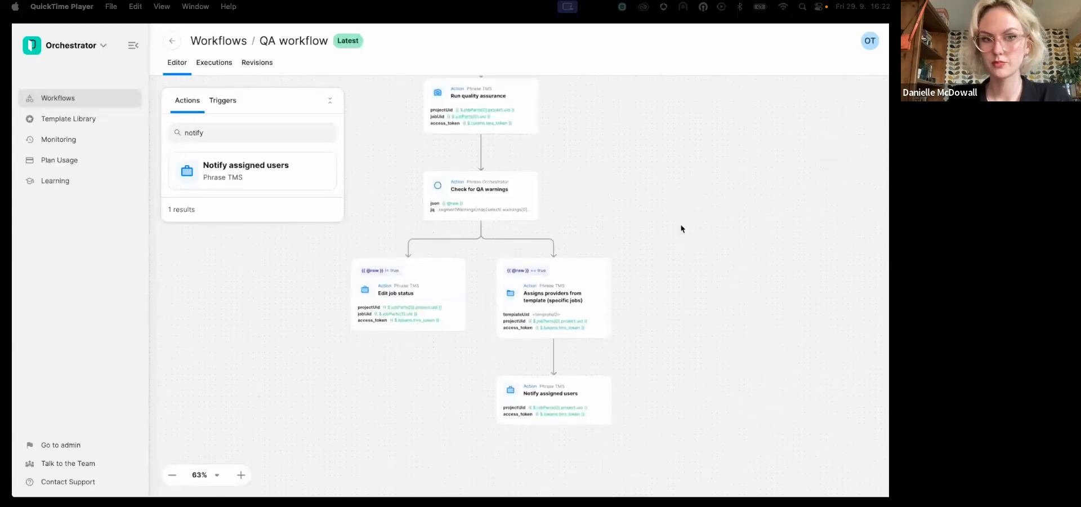
scroll(642, 210, up, 3)
drag(646, 226, 640, 142)
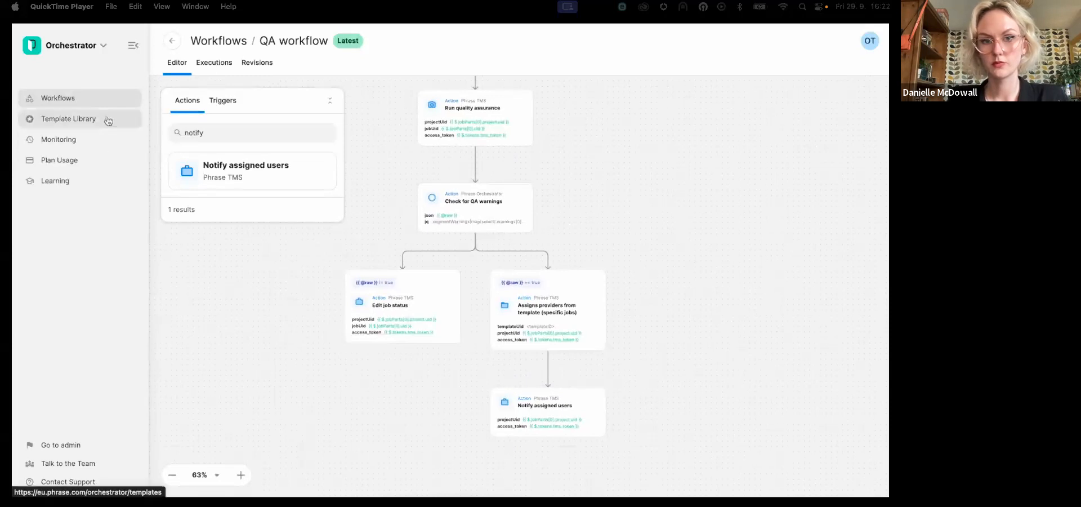
Preview the Review QA flagged content workflow in the Template Library and close the preview without importing it.
click(88, 120)
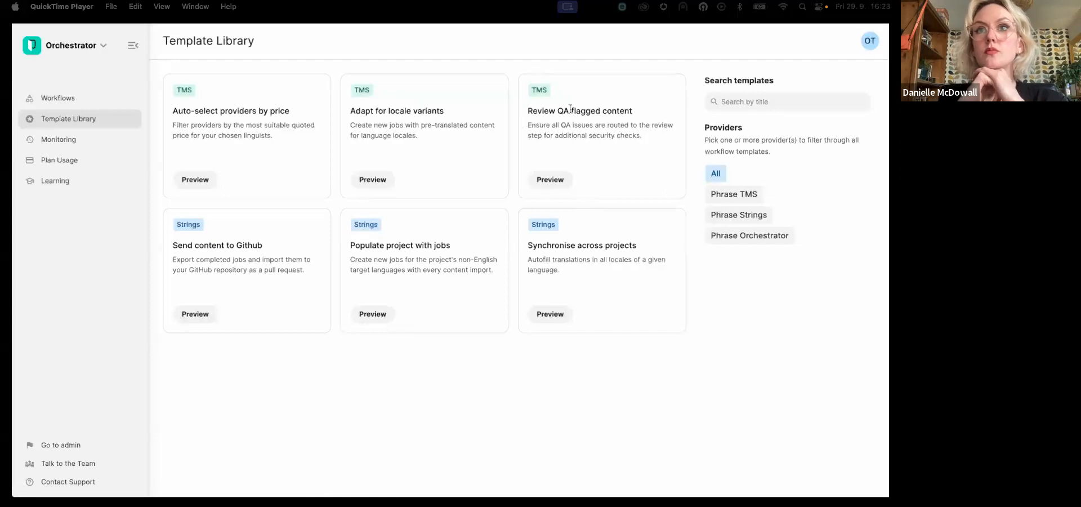
click(563, 179)
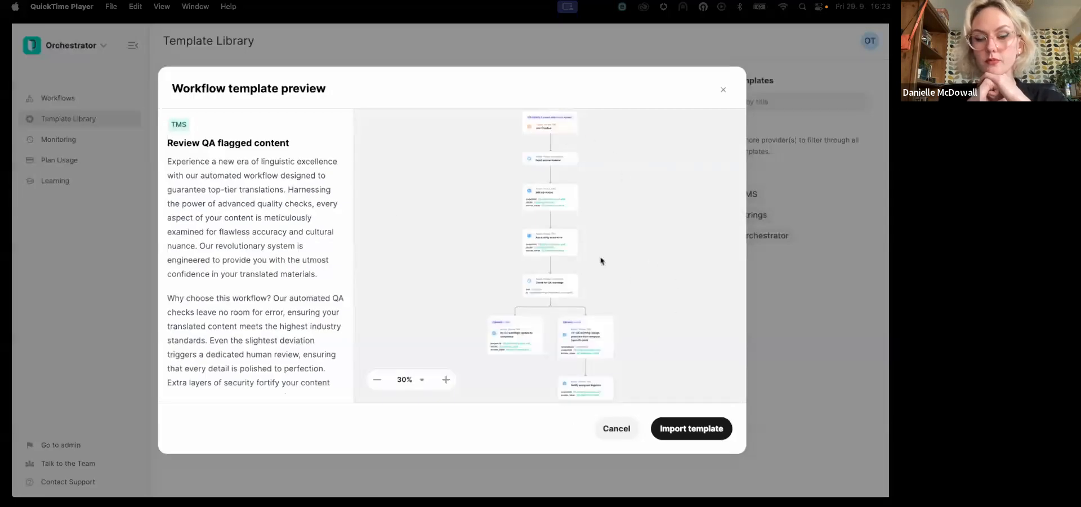
click(616, 428)
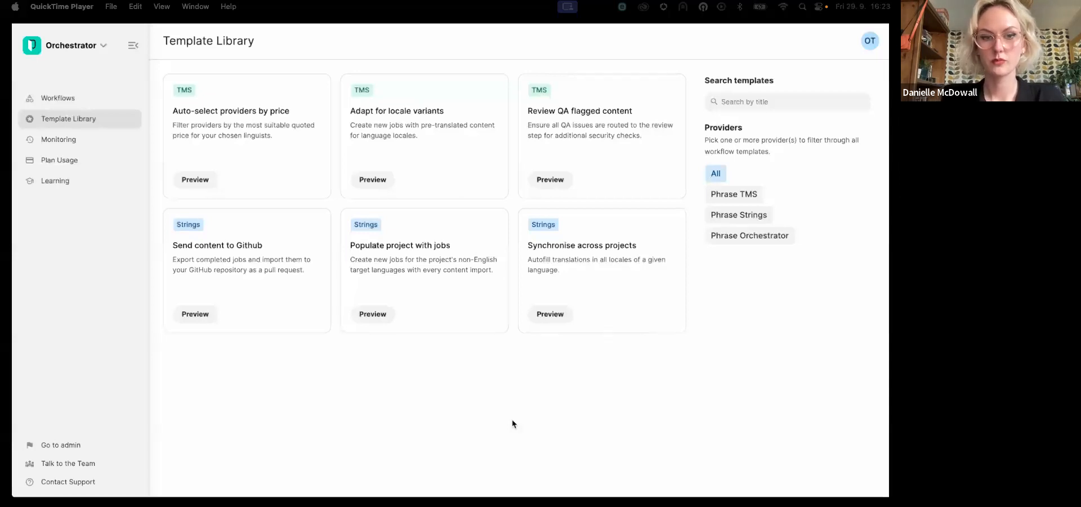
mouse_move(682, 231)
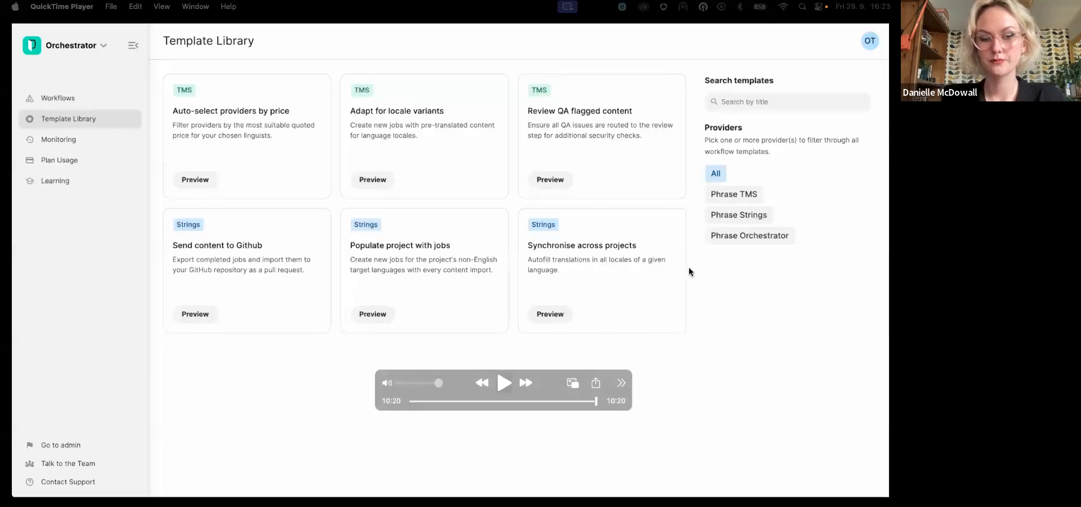
key(ctrl+Right)
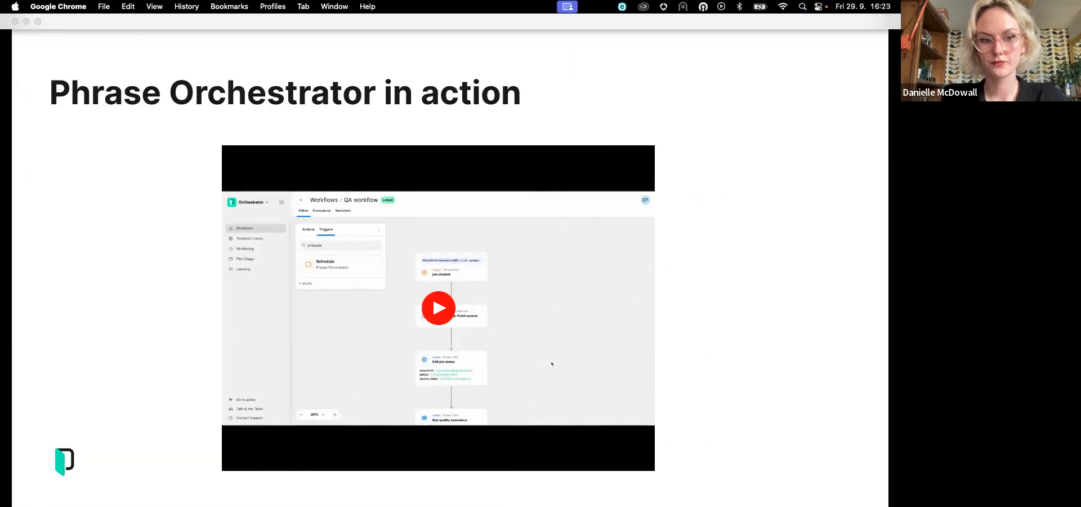
click(70, 484)
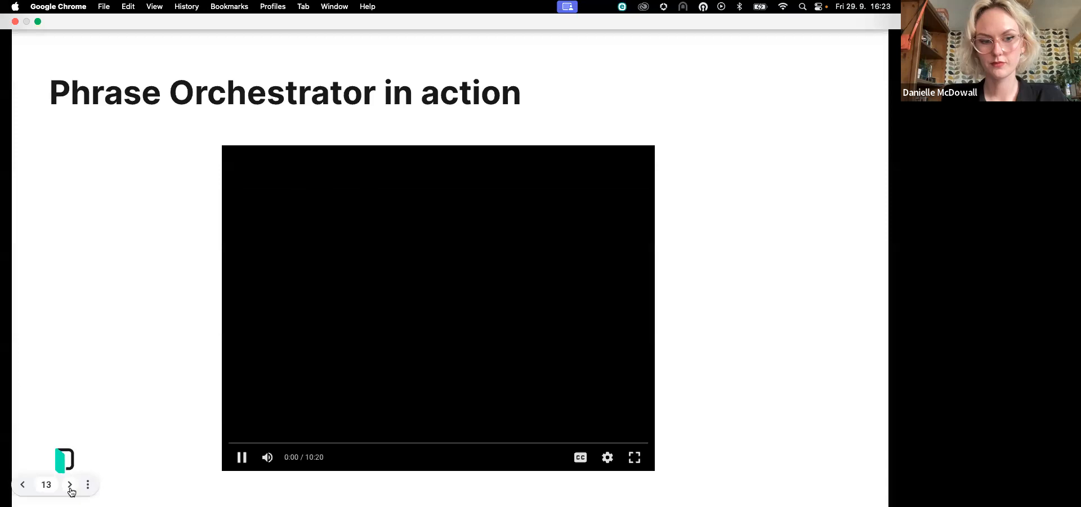
click(70, 485)
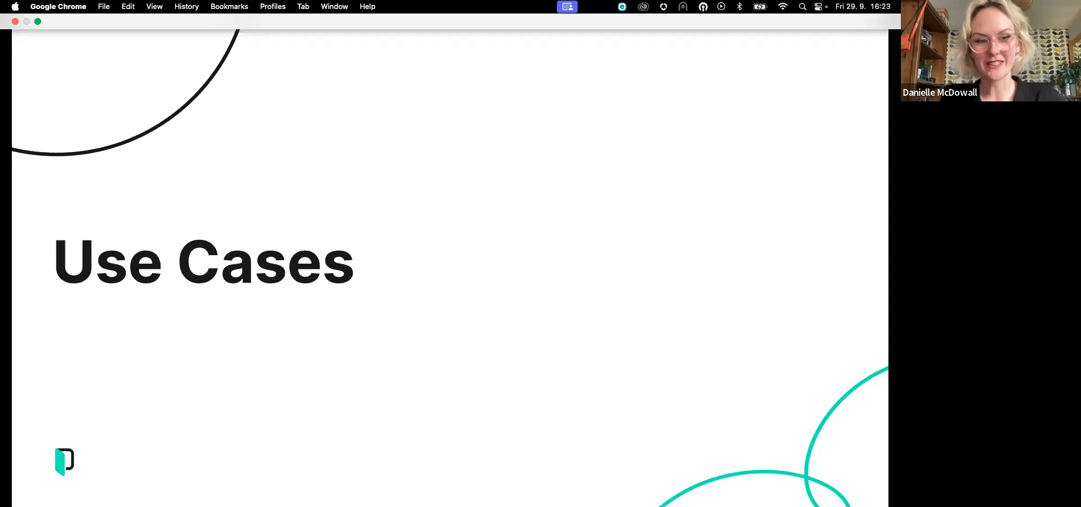
click(811, 224)
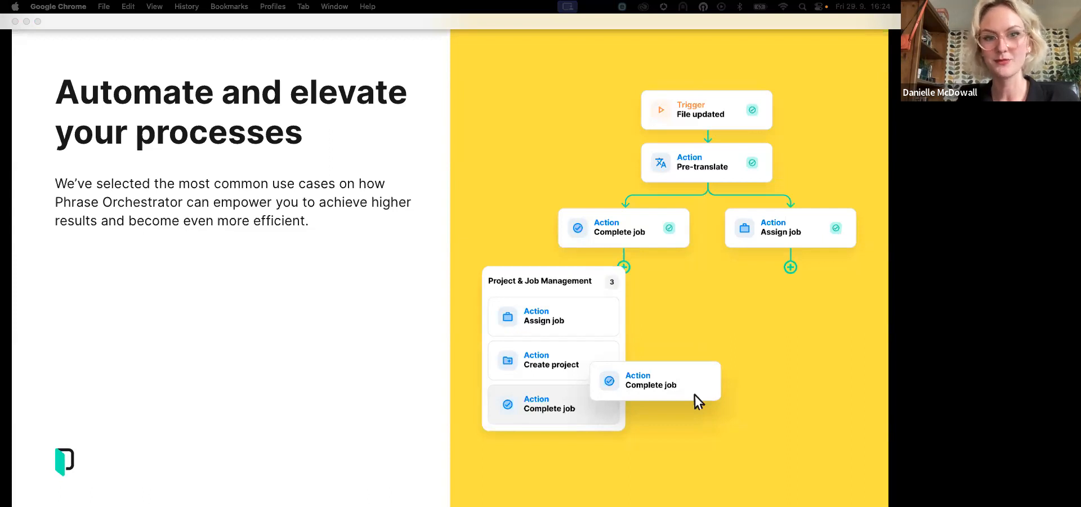
click(868, 221)
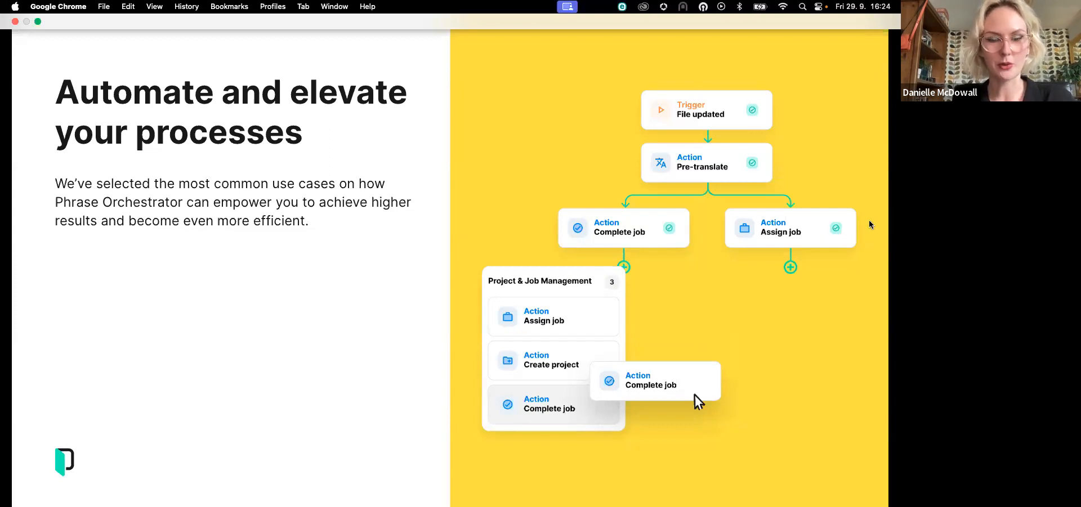
click(869, 220)
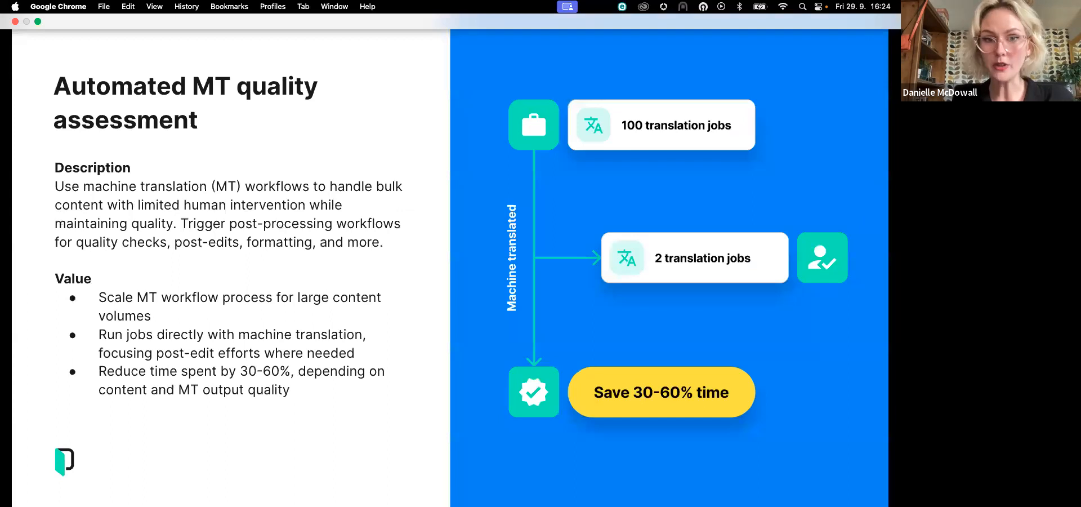